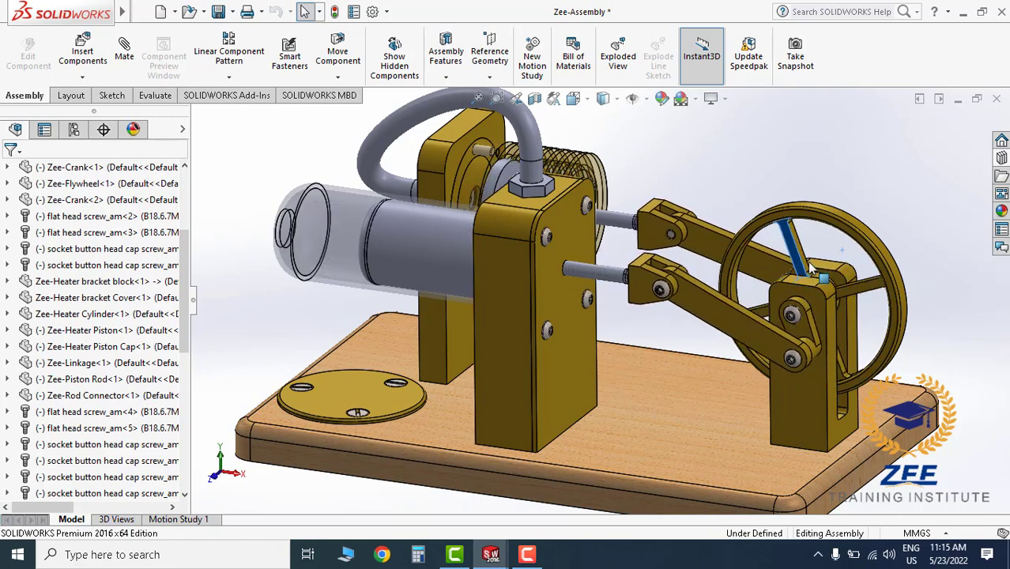
key(f)
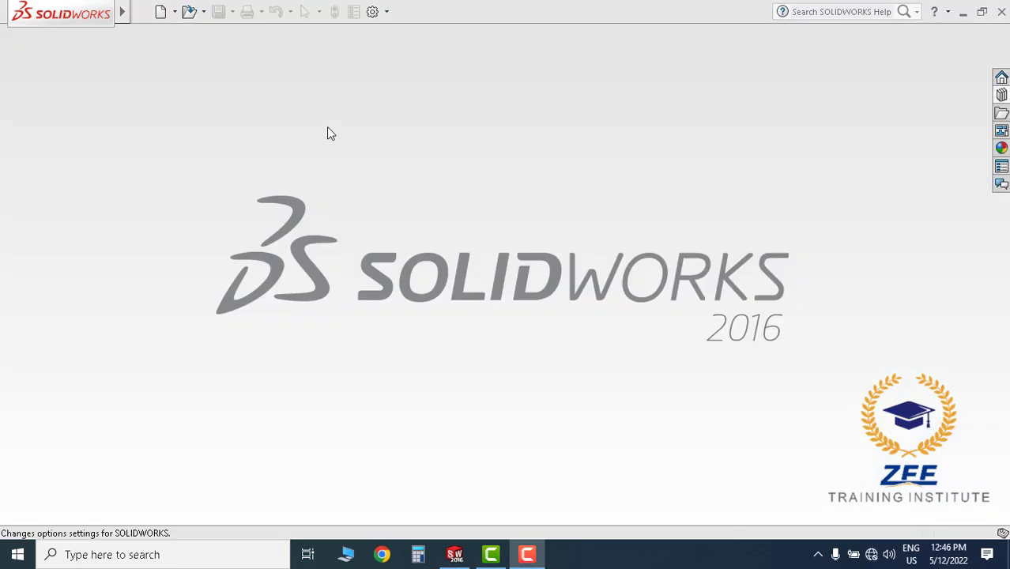
- Create a new part document and start a sketch on the Right Plane
click(174, 12)
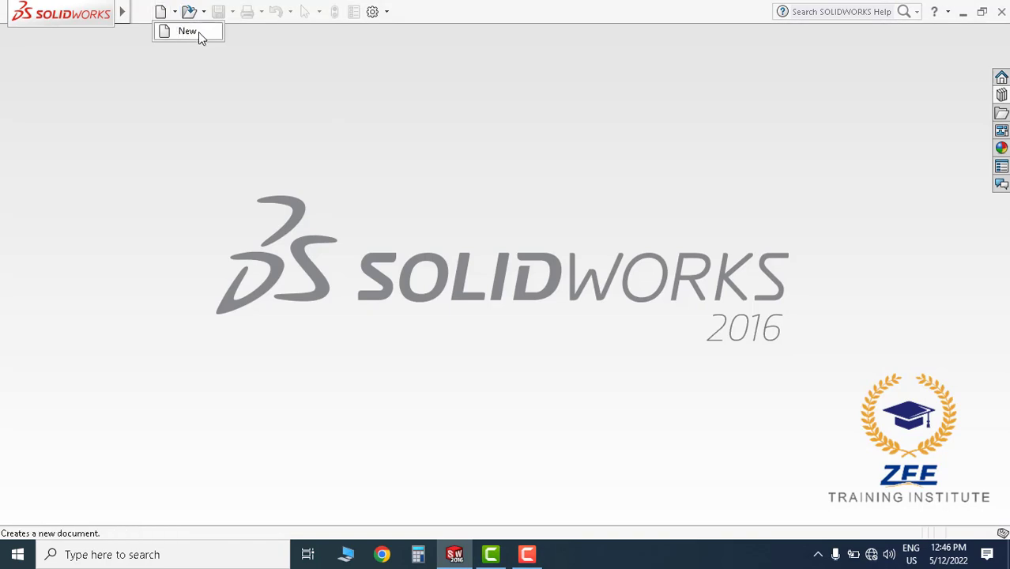
click(198, 32)
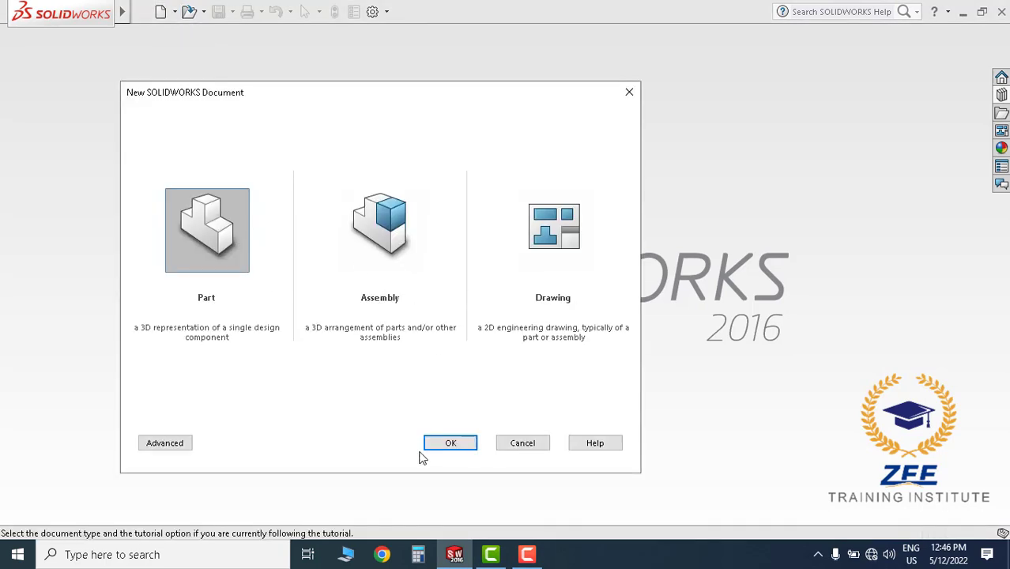
click(458, 434)
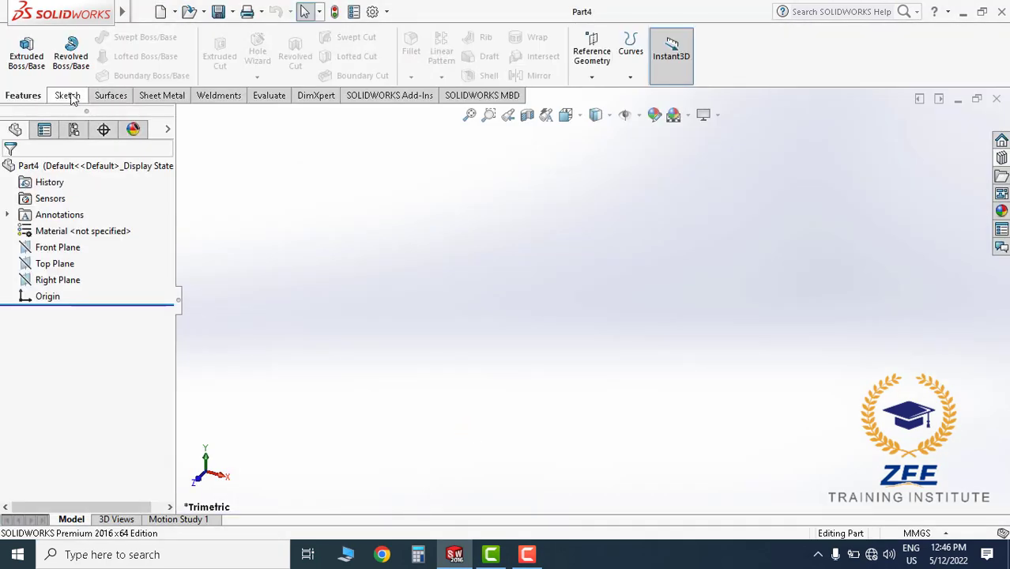
click(68, 95)
click(20, 49)
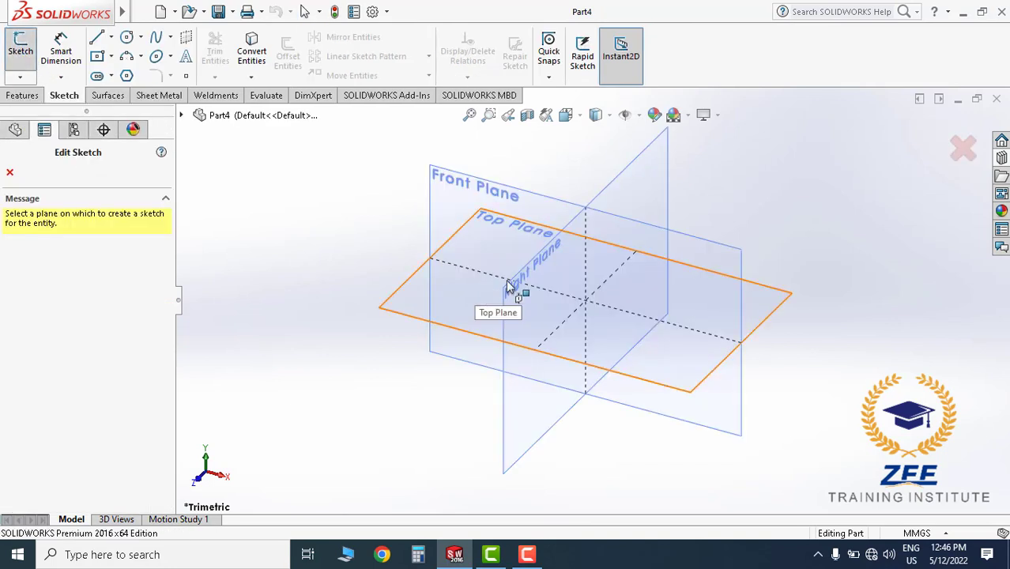
click(531, 273)
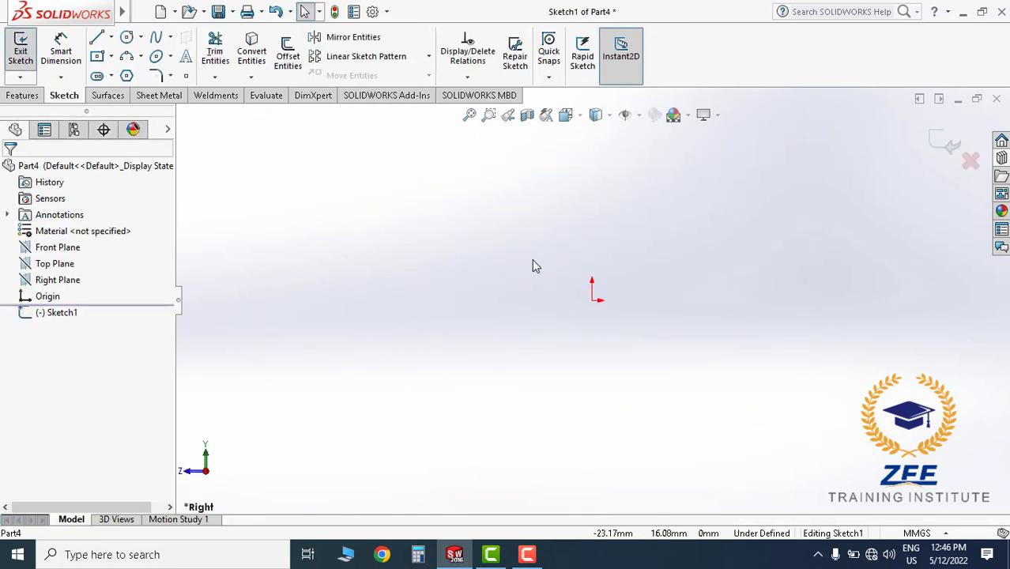
- Draw a centerline about 77 mm long from the origin toward the +Z side and make it horizontal
click(111, 37)
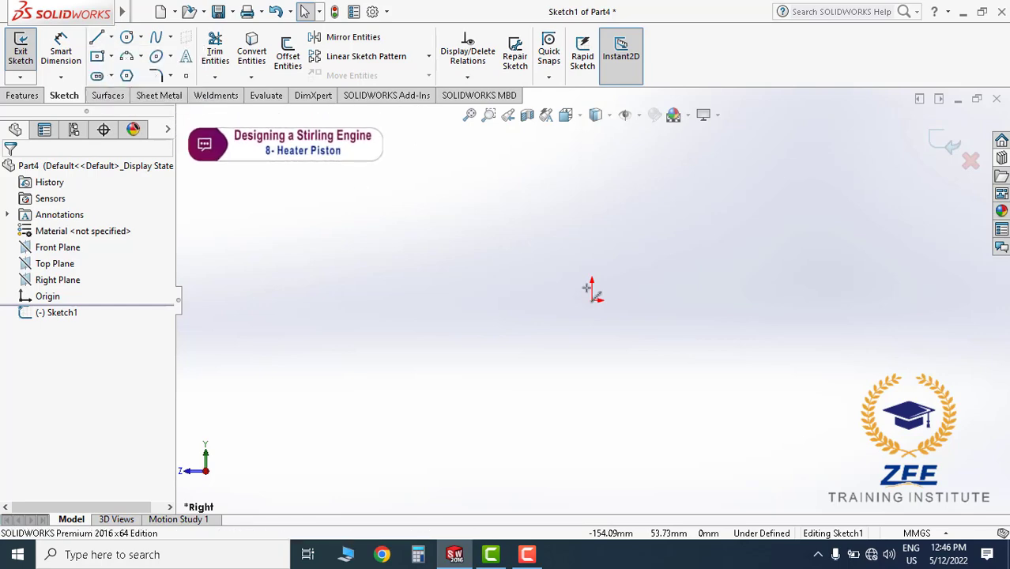
click(131, 72)
click(593, 301)
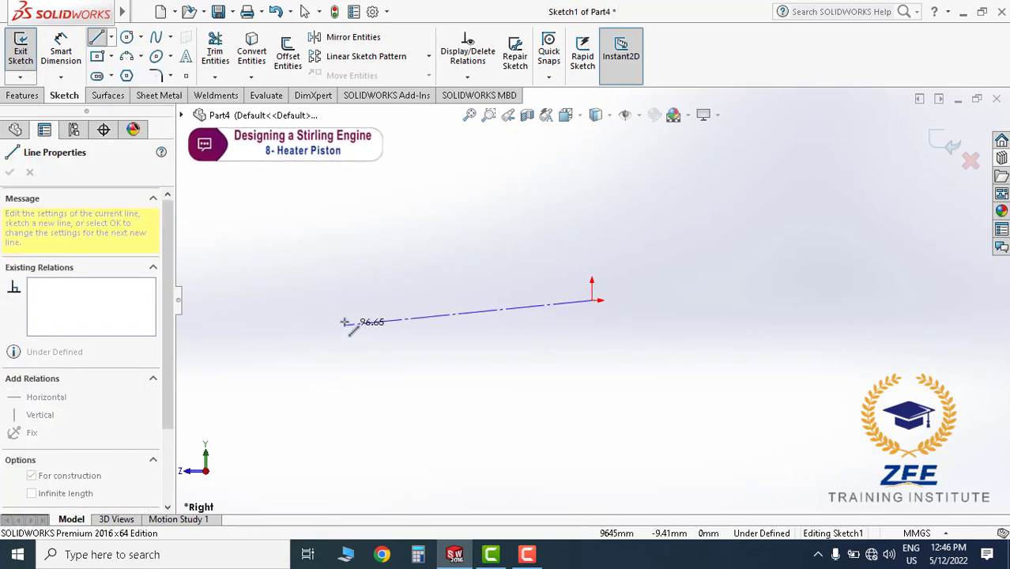
click(395, 297)
key(Escape)
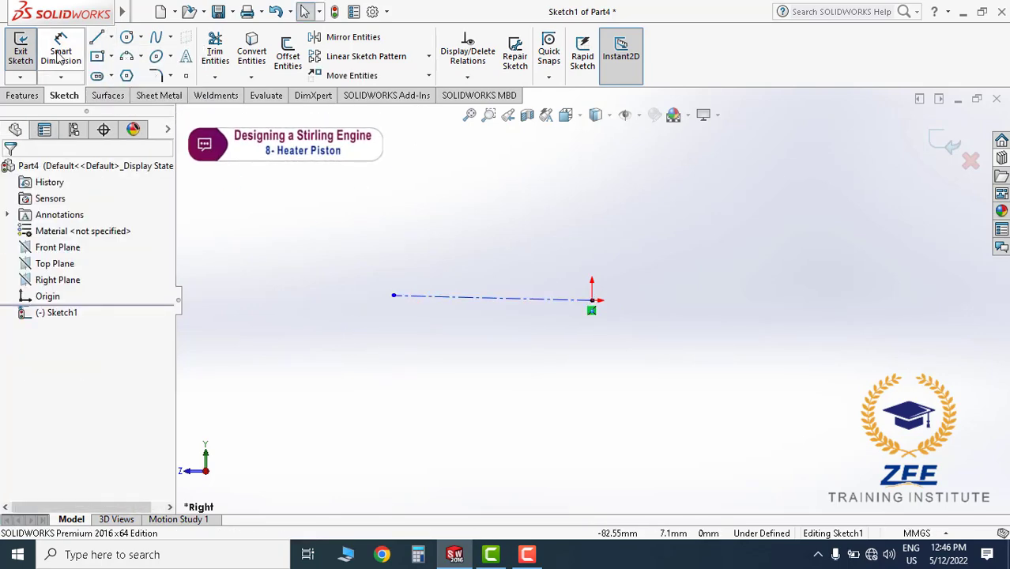
click(491, 299)
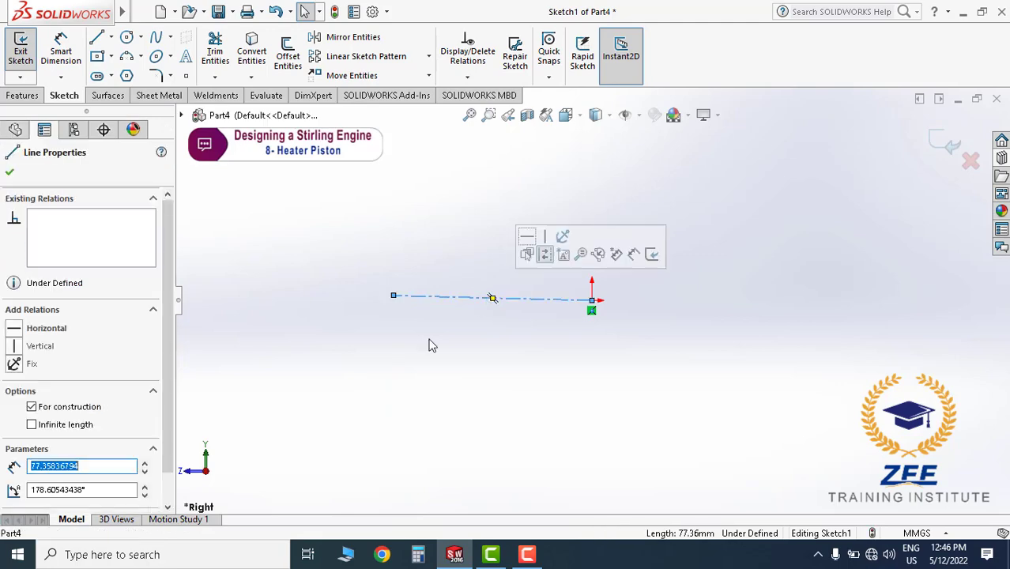
click(57, 332)
key(Escape)
- Dimension the centerline's length as 15 mm
click(61, 49)
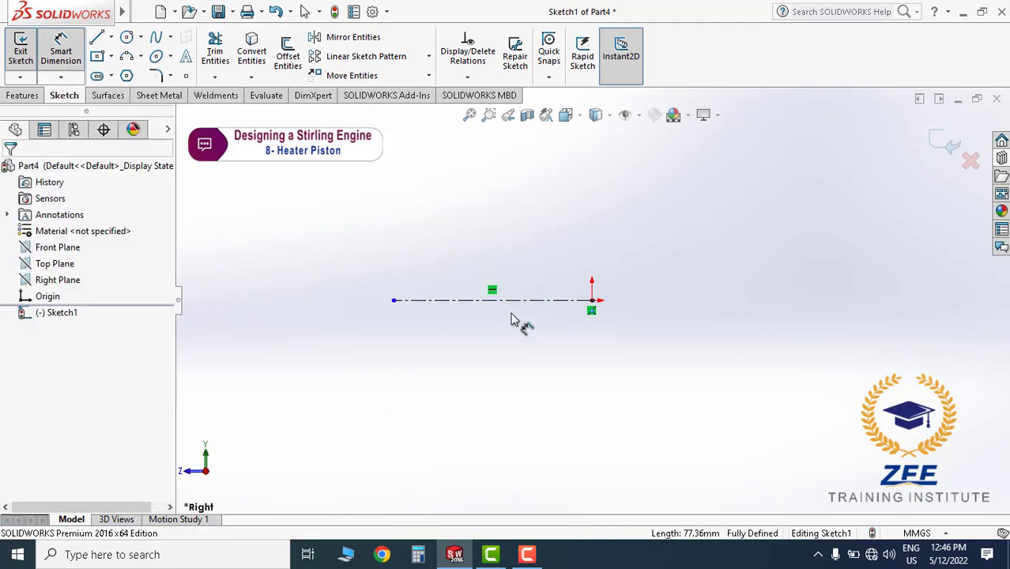
click(509, 301)
click(512, 360)
text(15)
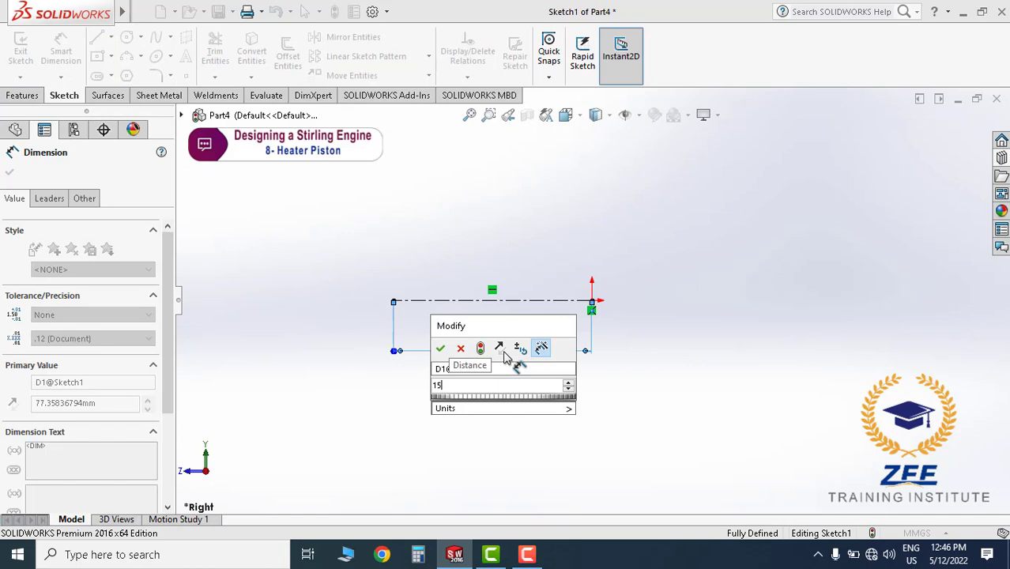
key(Return)
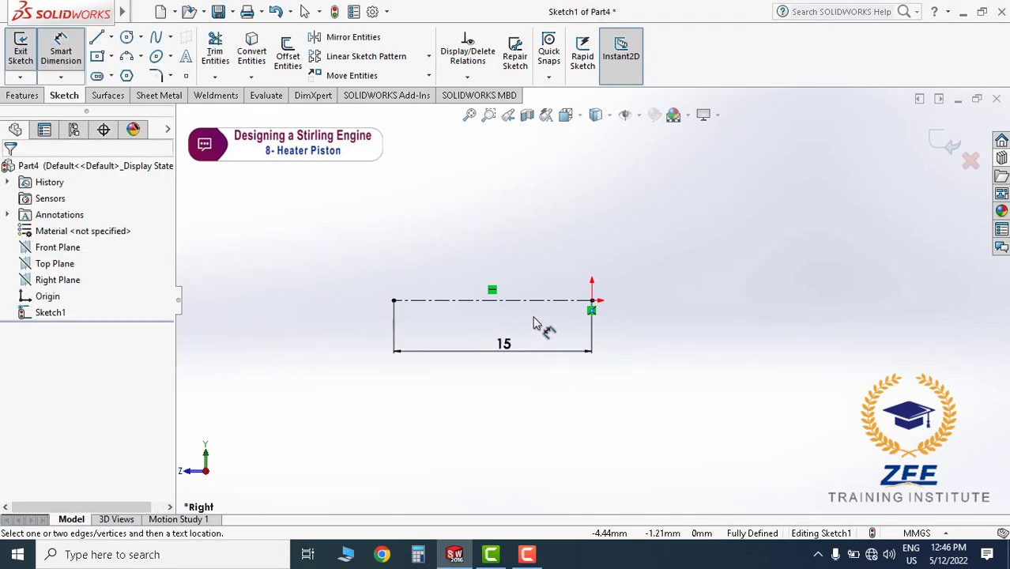
- Draw a vertical line about 4.5 mm up from the centerline's free end and a horizontal line about 15 mm back to above the origin
scroll(521, 320, down, 2)
click(96, 38)
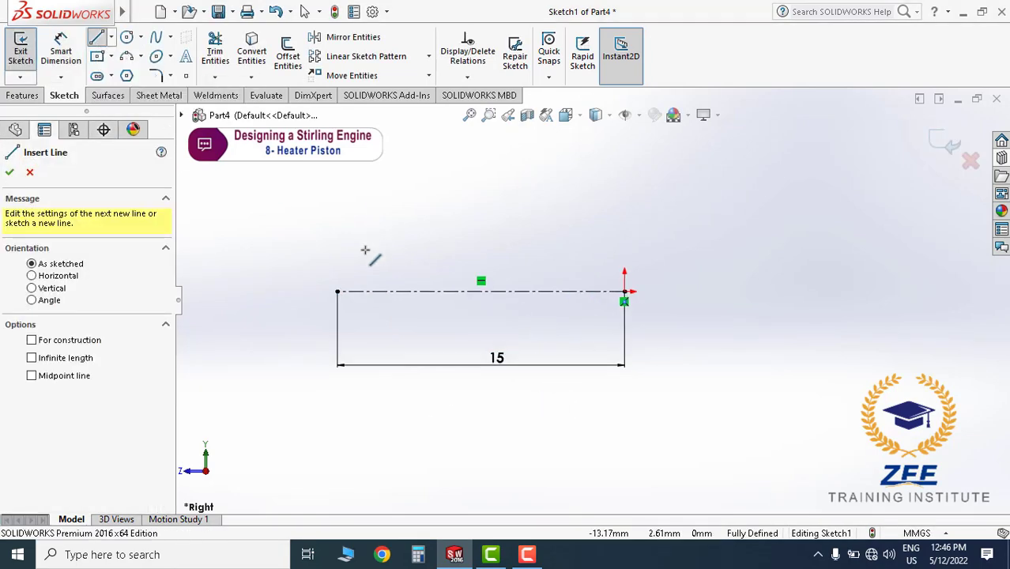
click(337, 292)
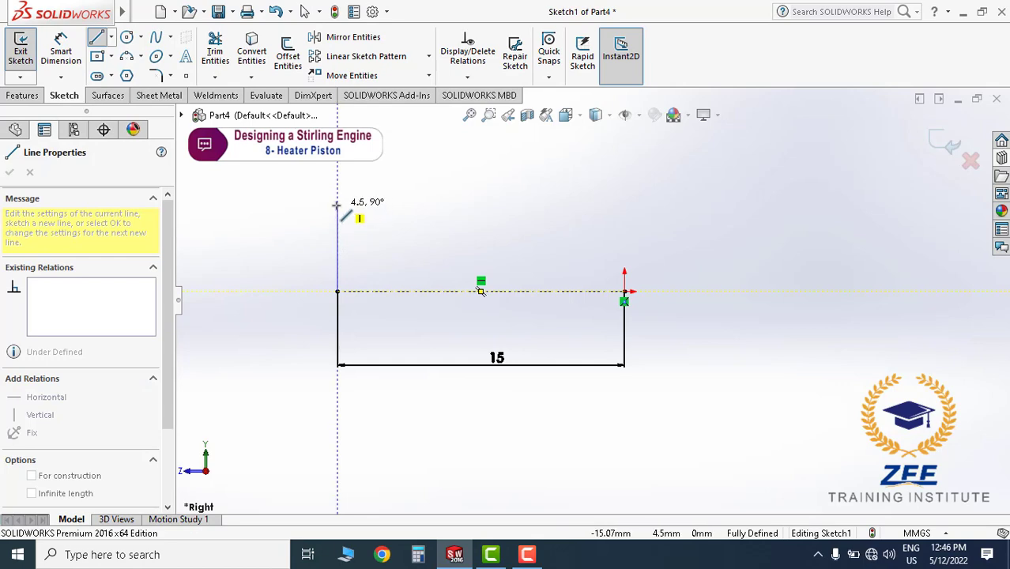
click(337, 205)
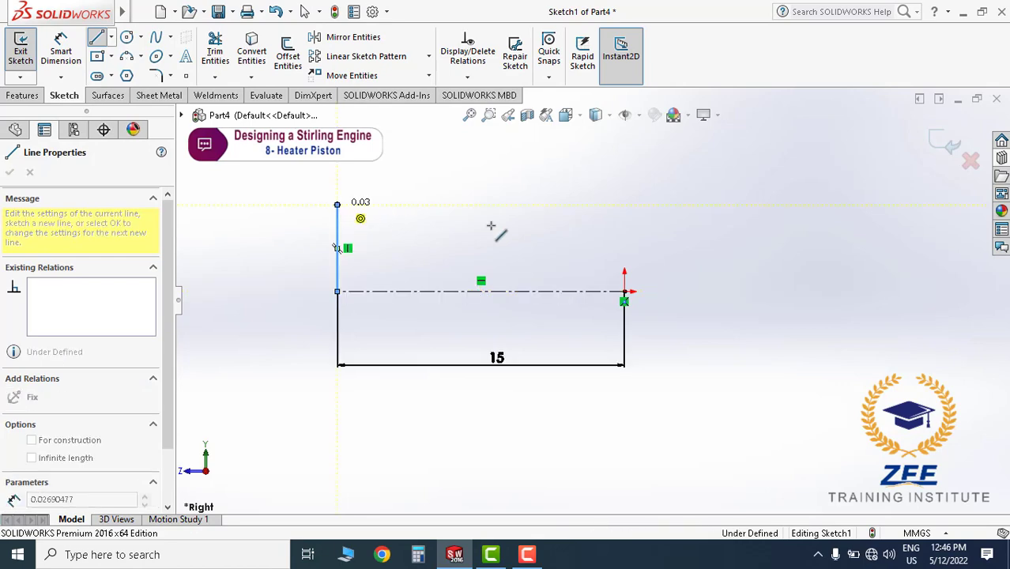
click(624, 205)
key(Escape)
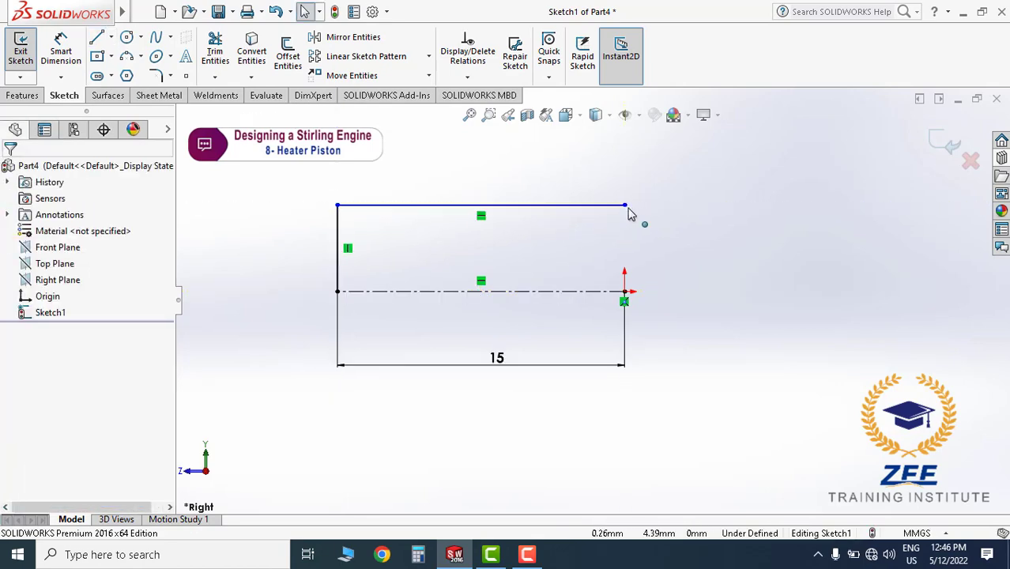
- Add a vertical relation between the horizontal line's open endpoint and the origin
click(626, 207)
ctrl+click(625, 293)
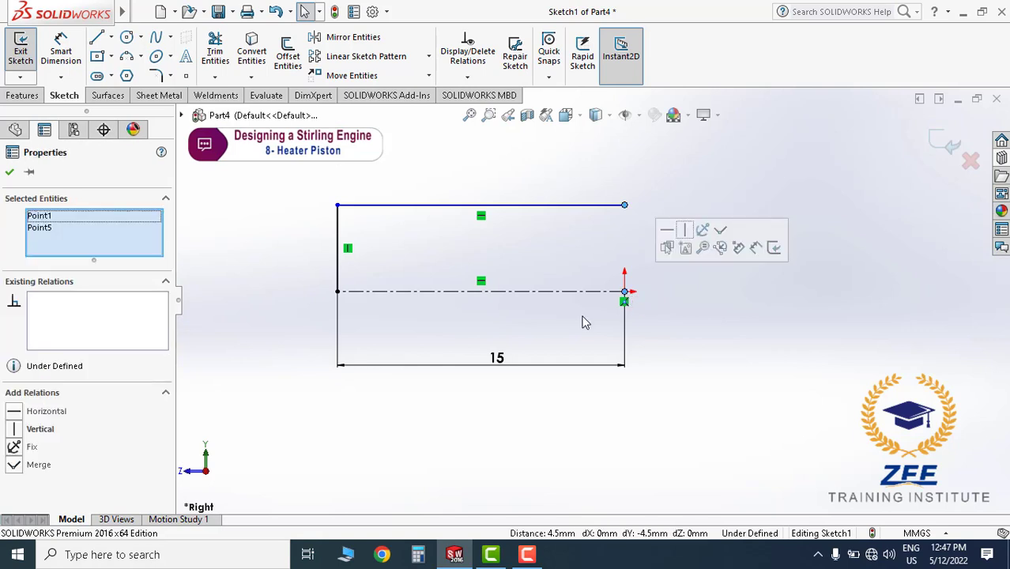
click(39, 429)
click(747, 293)
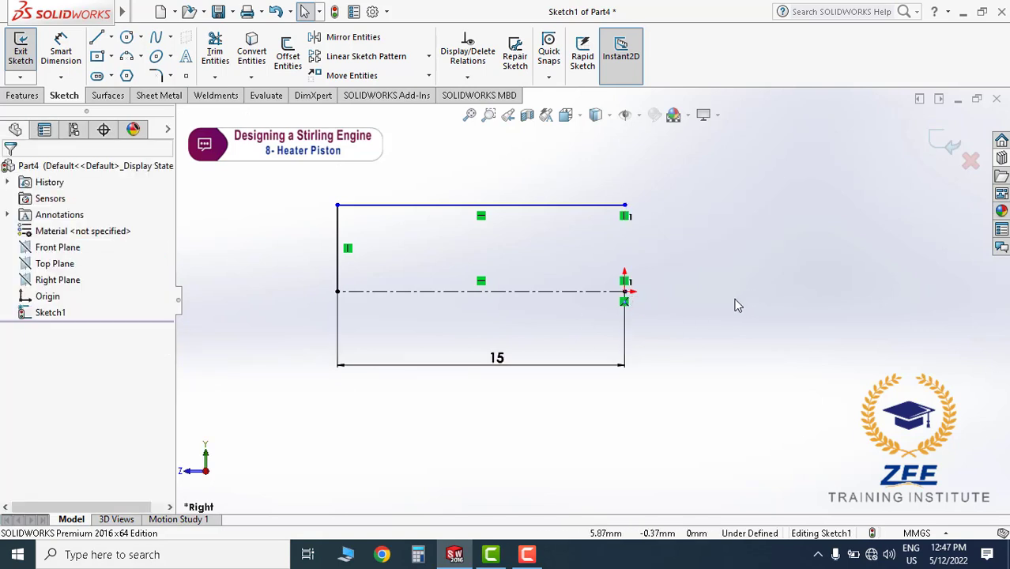
click(633, 220)
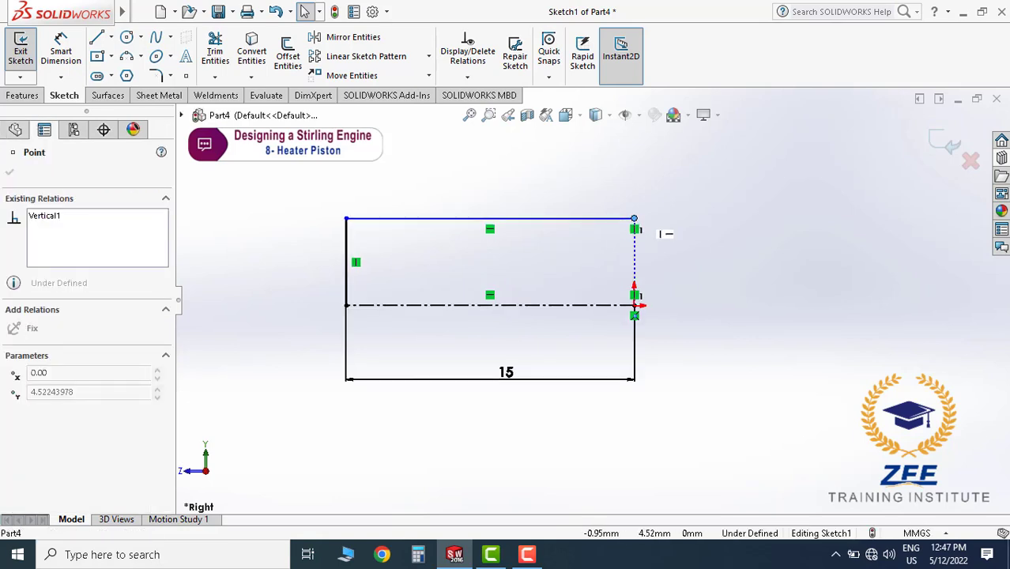
click(680, 245)
- Dimension the upper line across the centerline as a diameter of 30.5 mm
click(60, 64)
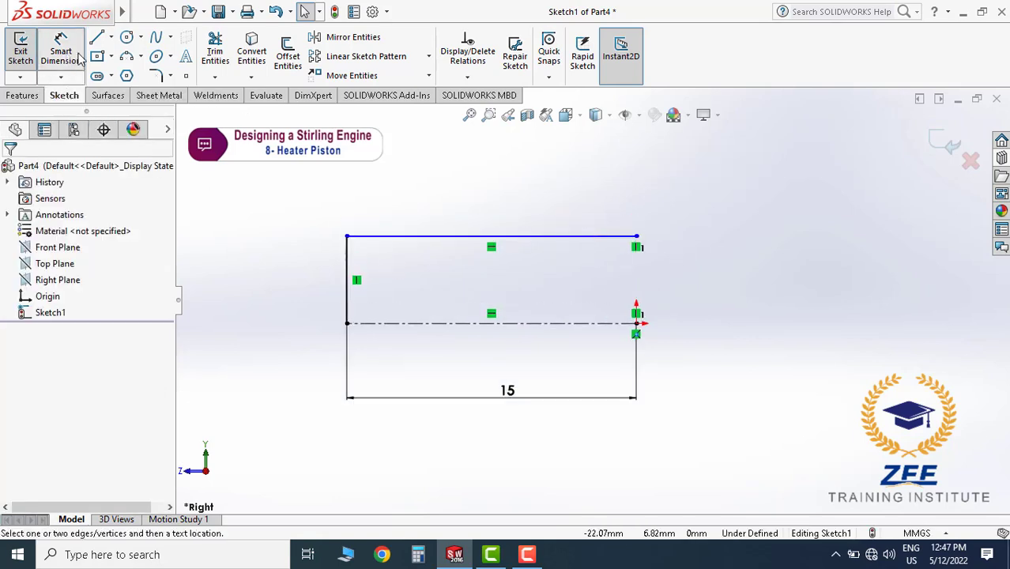
scroll(561, 270, up, 2)
scroll(596, 308, down, 1)
click(587, 236)
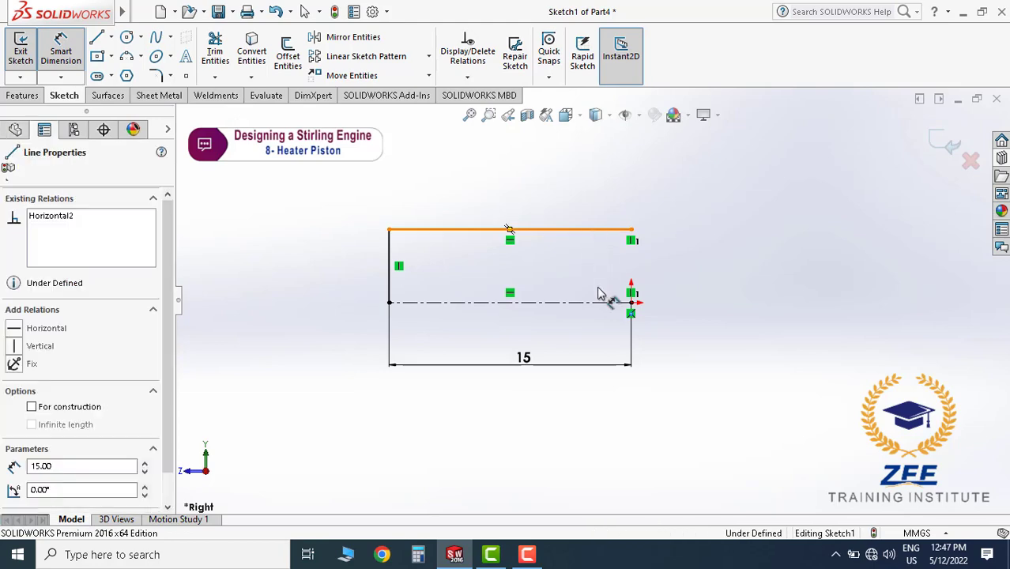
click(603, 300)
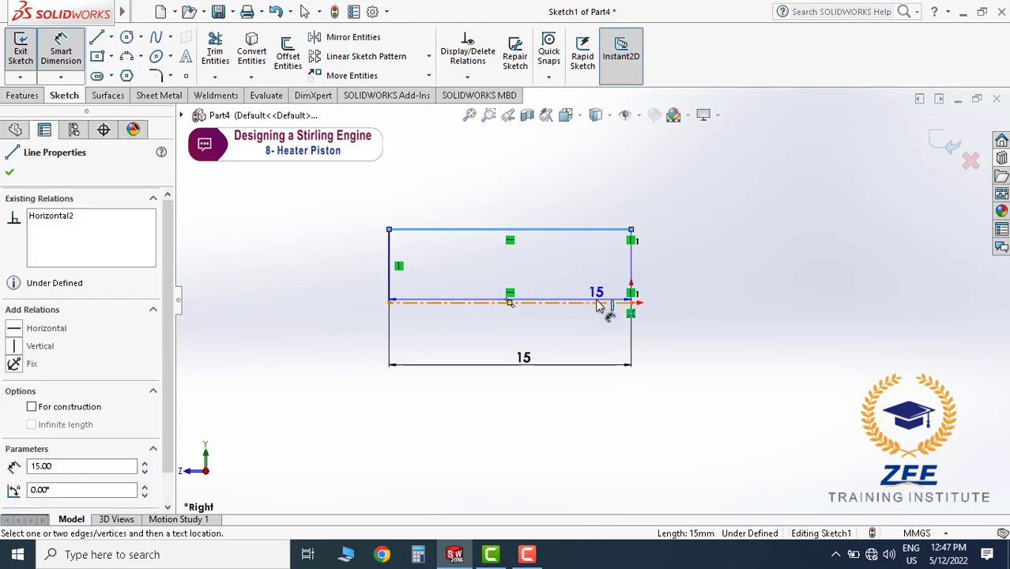
click(706, 330)
text(3)
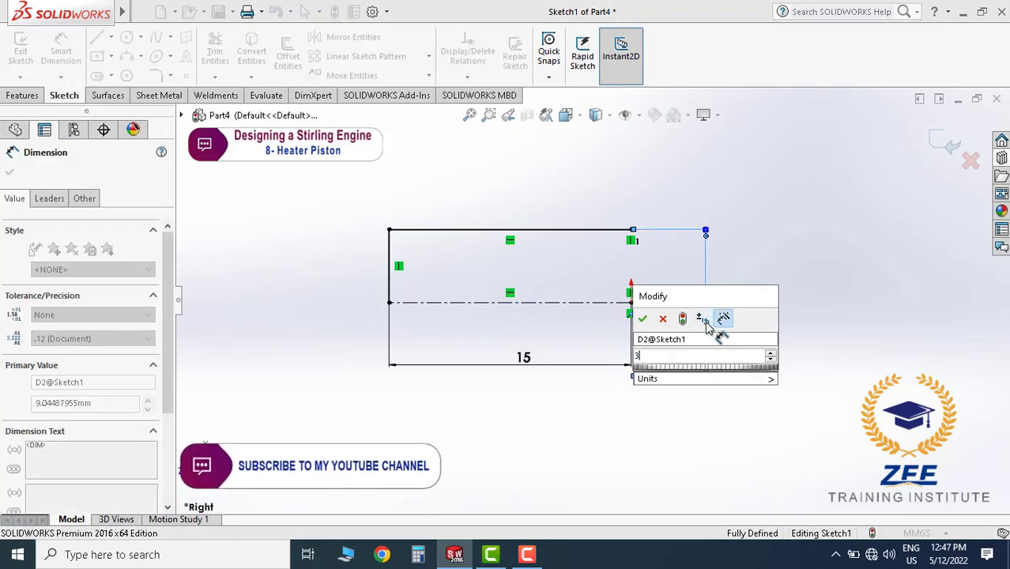
text(0.5)
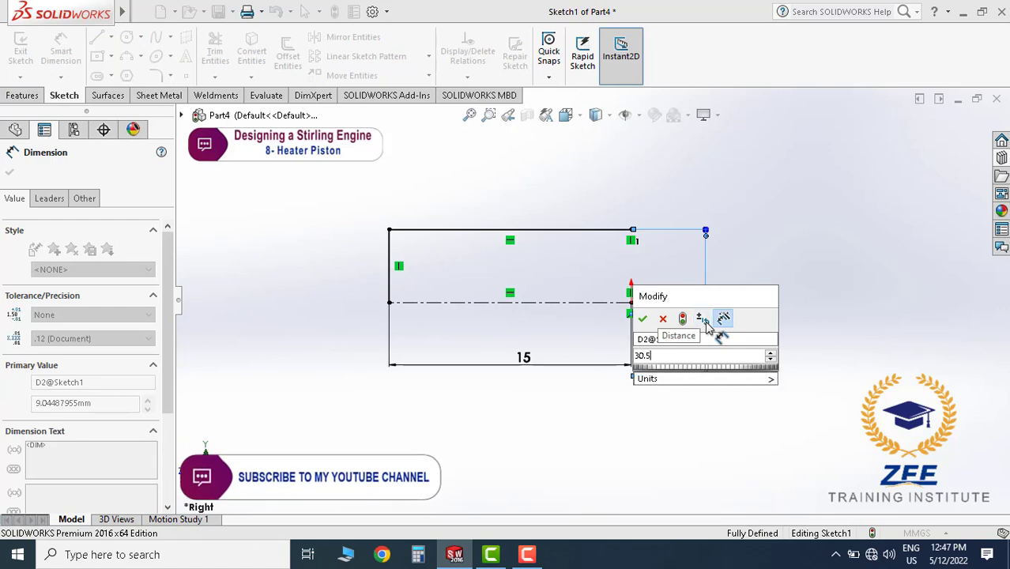
key(Return)
click(773, 359)
scroll(770, 355, up, 7)
scroll(661, 310, down, 3)
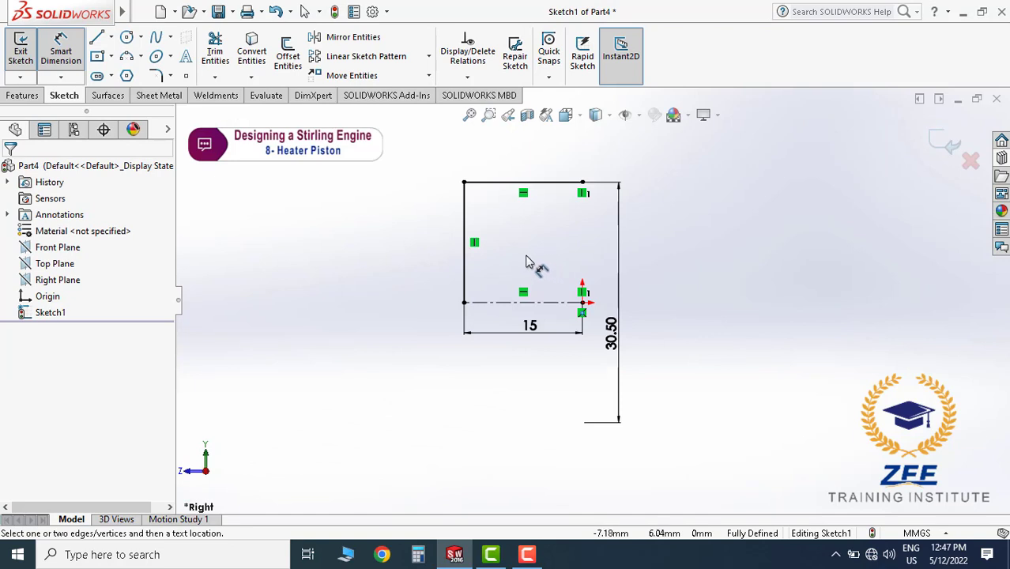
- Set the centerline's length dimension to 48 mm
key(Escape)
double_click(540, 326)
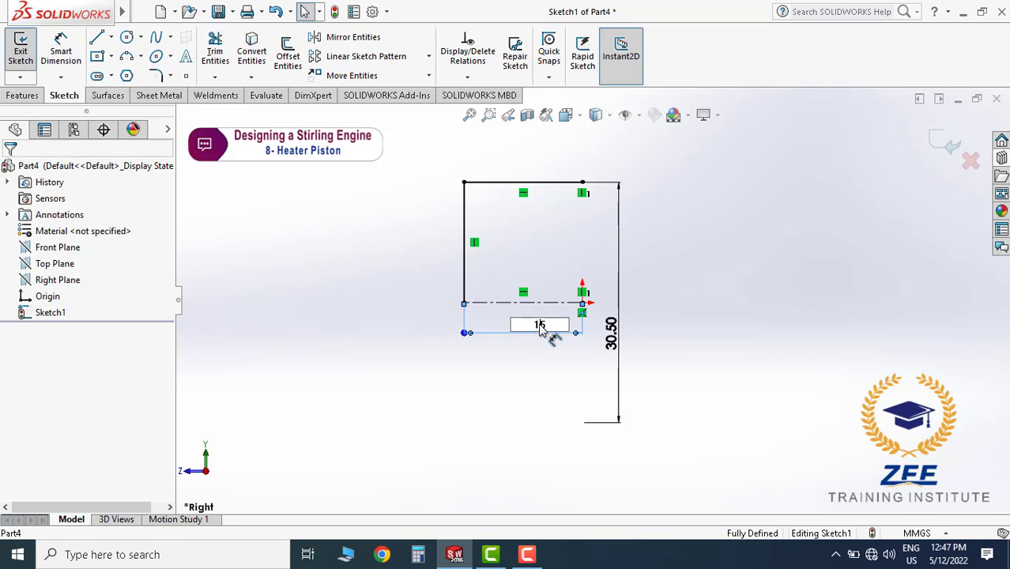
text(48)
key(Return)
key(f)
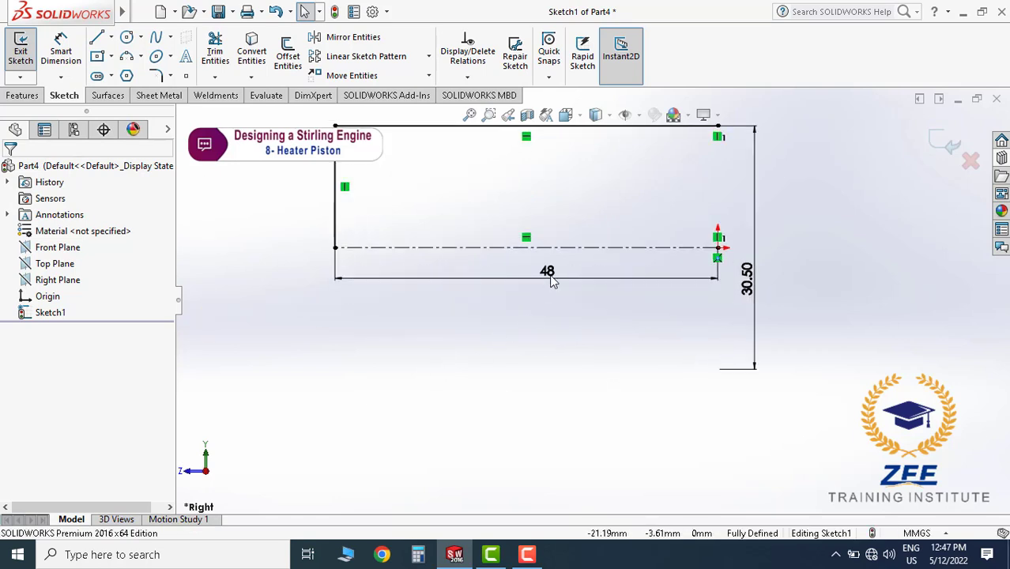
- Move the 48 mm length and 30.50 mm diameter dimensions farther away from the profile
drag(551, 275, 550, 292)
click(543, 354)
scroll(582, 319, up, 2)
scroll(600, 273, down, 1)
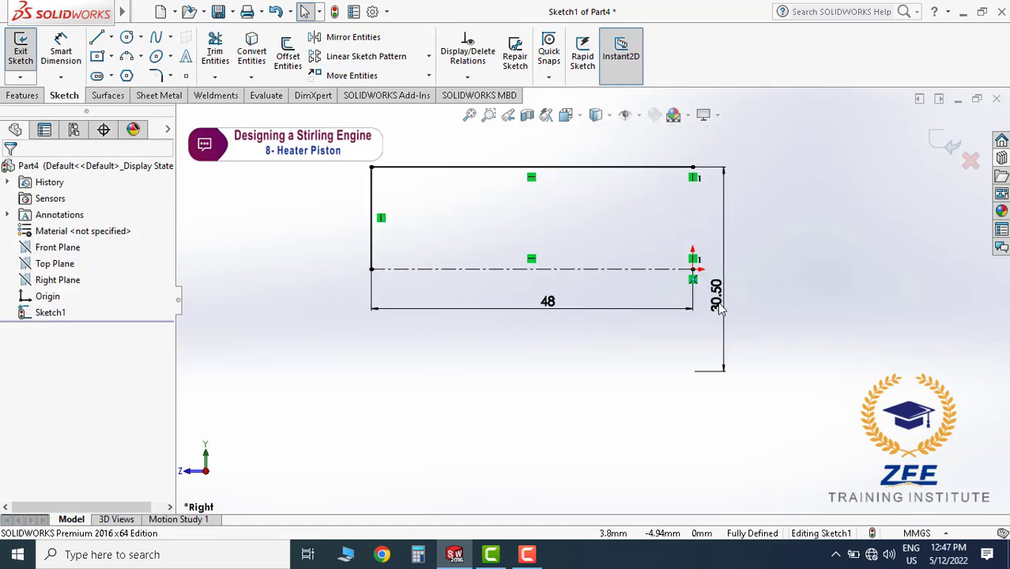
drag(719, 308, 749, 298)
click(773, 332)
scroll(774, 333, up, 2)
scroll(628, 253, down, 2)
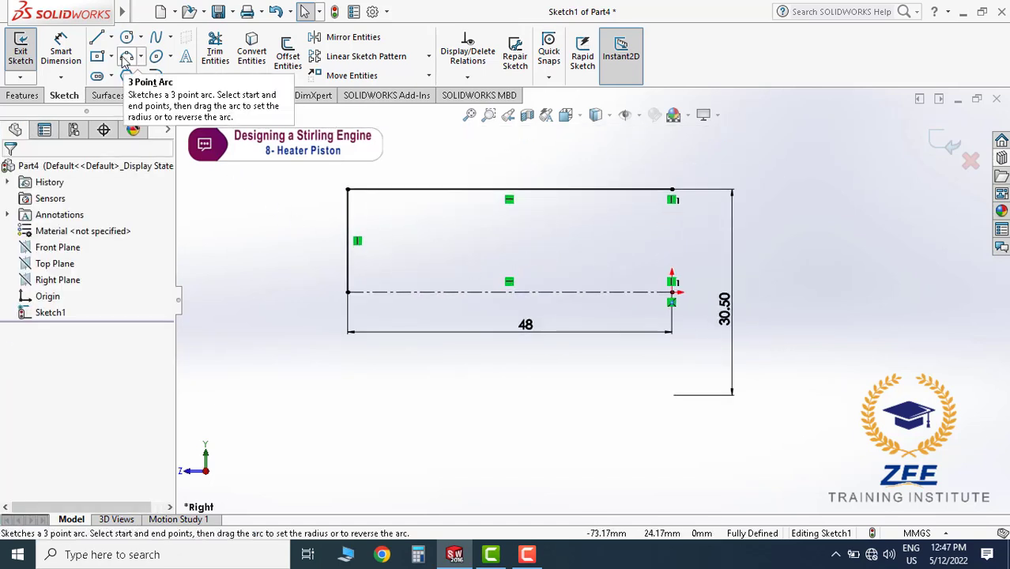
- Fillet the corner between the vertical and upper horizontal lines with a 1 mm radius
click(156, 75)
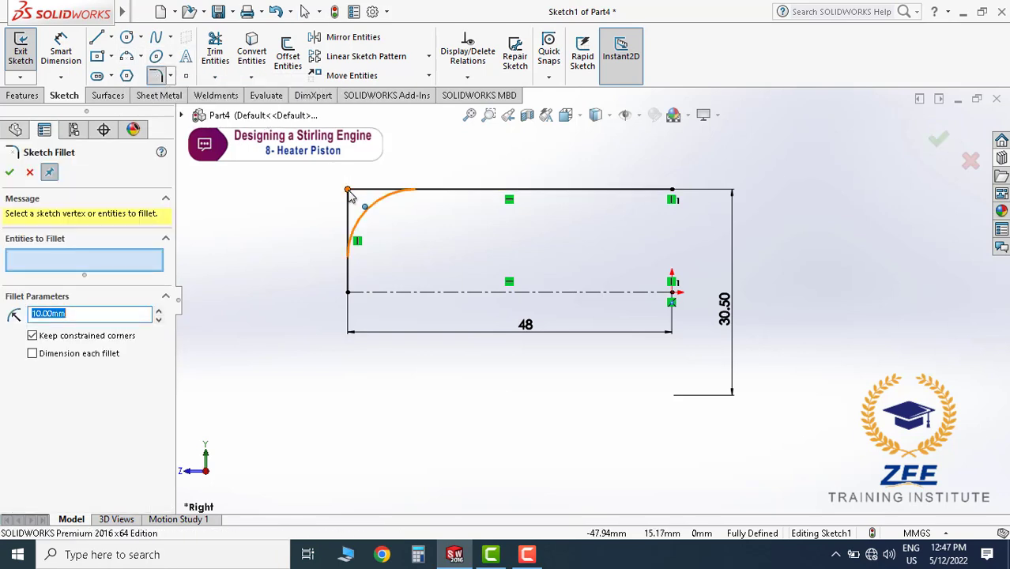
click(349, 192)
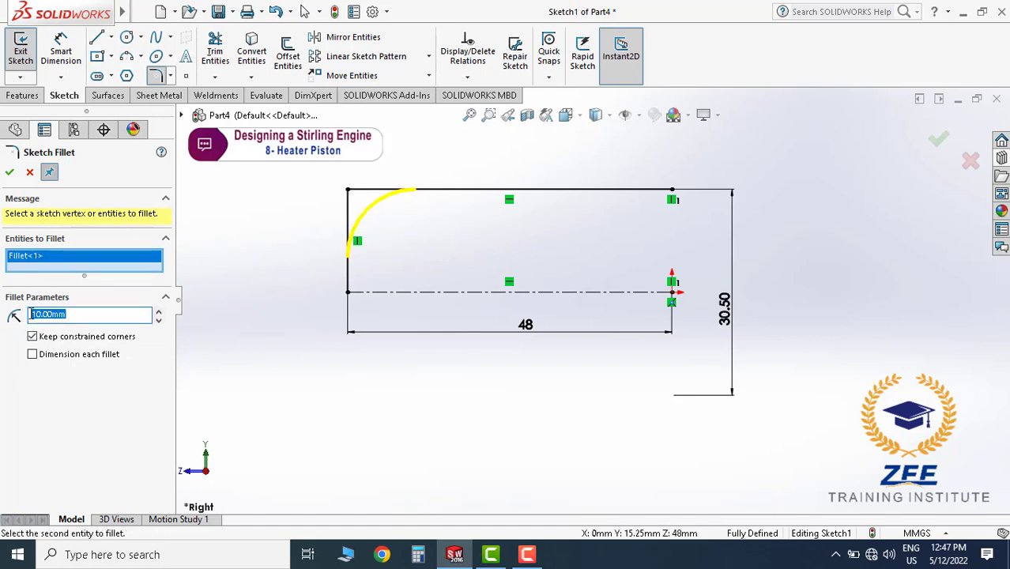
click(10, 173)
- Offset the chain of outer profile lines and the filleted corner 2 mm inward
click(287, 55)
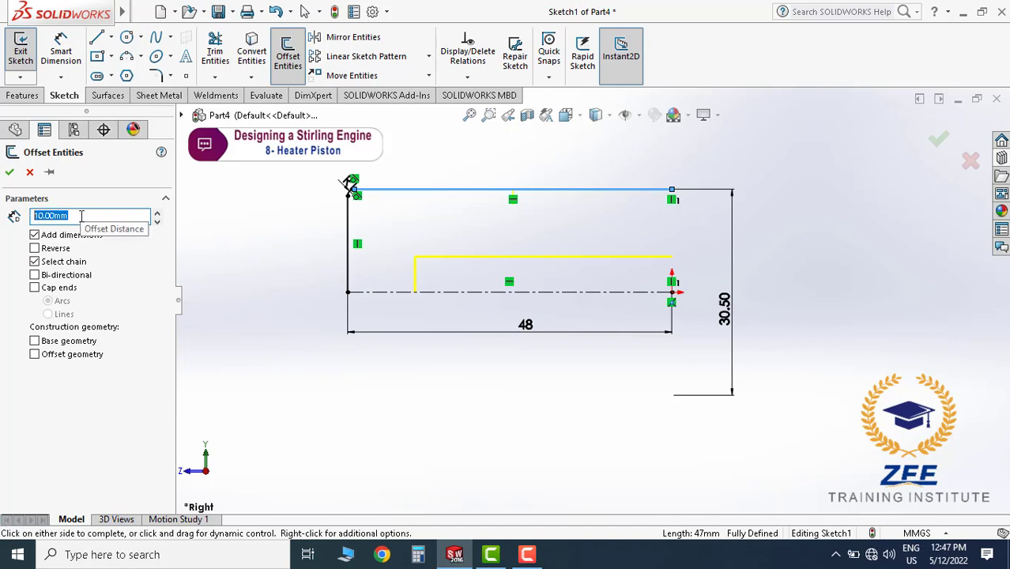
text(1)
key(Return)
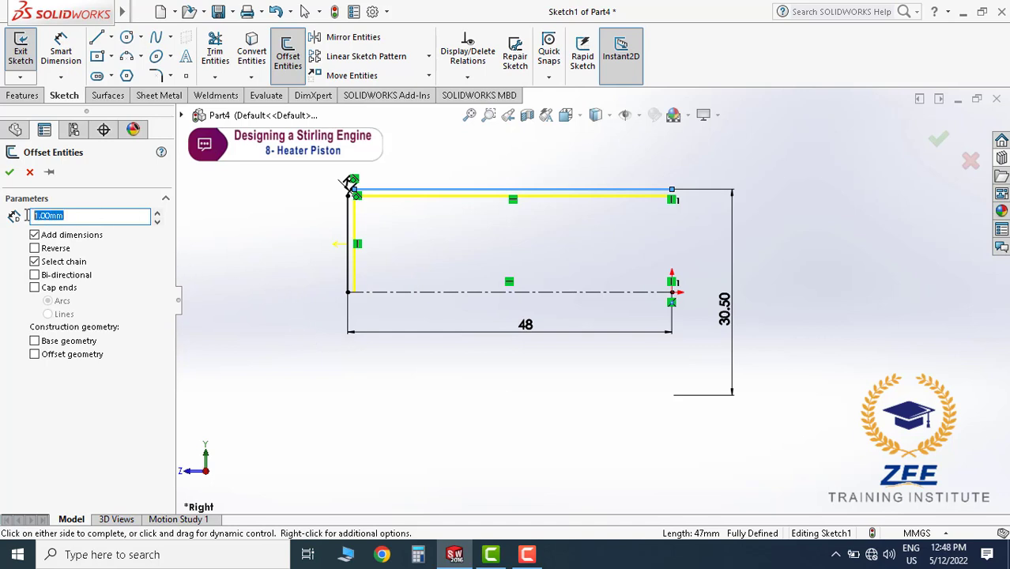
key(Return)
click(493, 381)
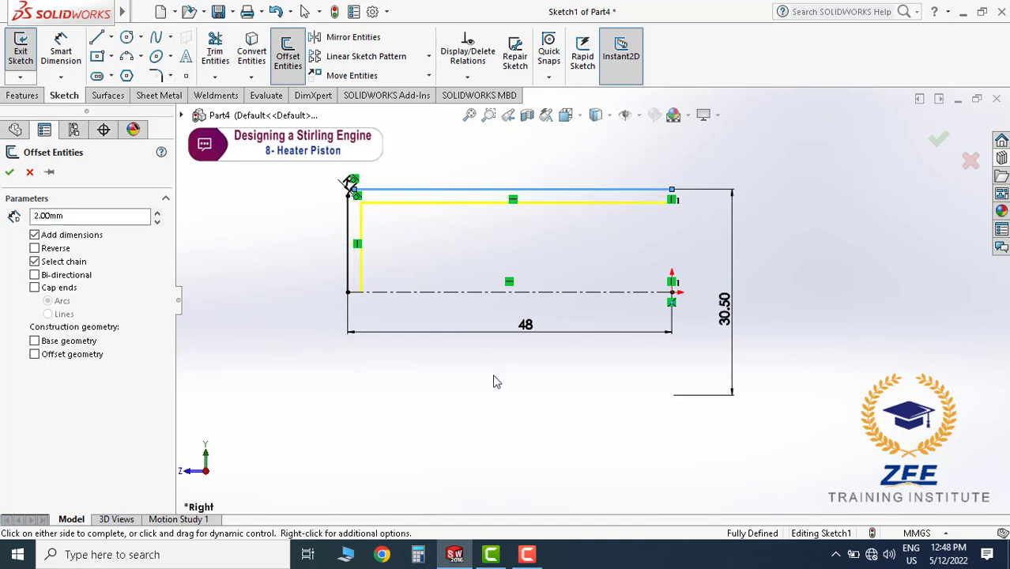
scroll(383, 215, down, 3)
scroll(332, 197, down, 5)
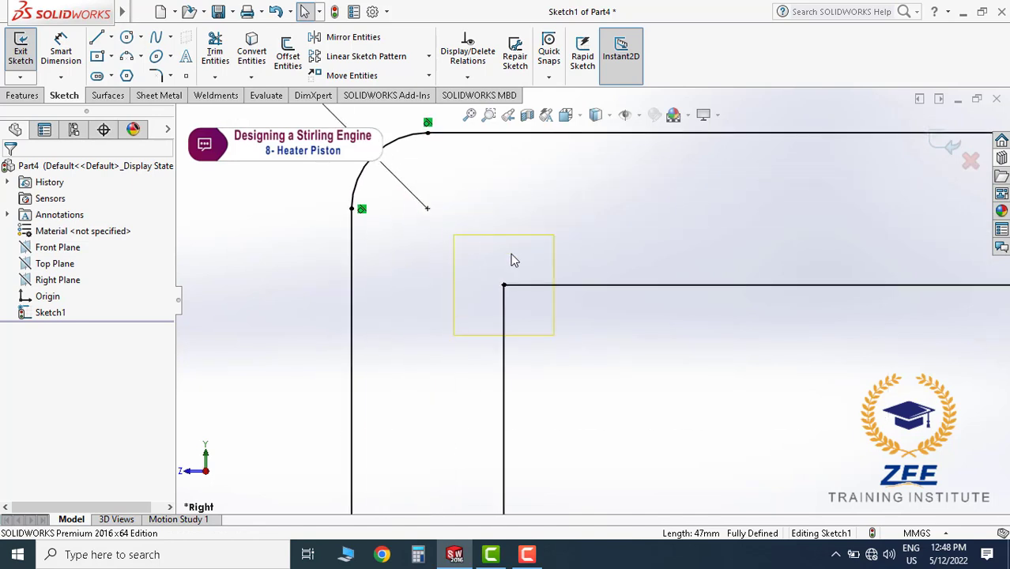
- Draw a line along the centerline joining the lower ends of the outer and offset vertical lines
scroll(511, 260, up, 8)
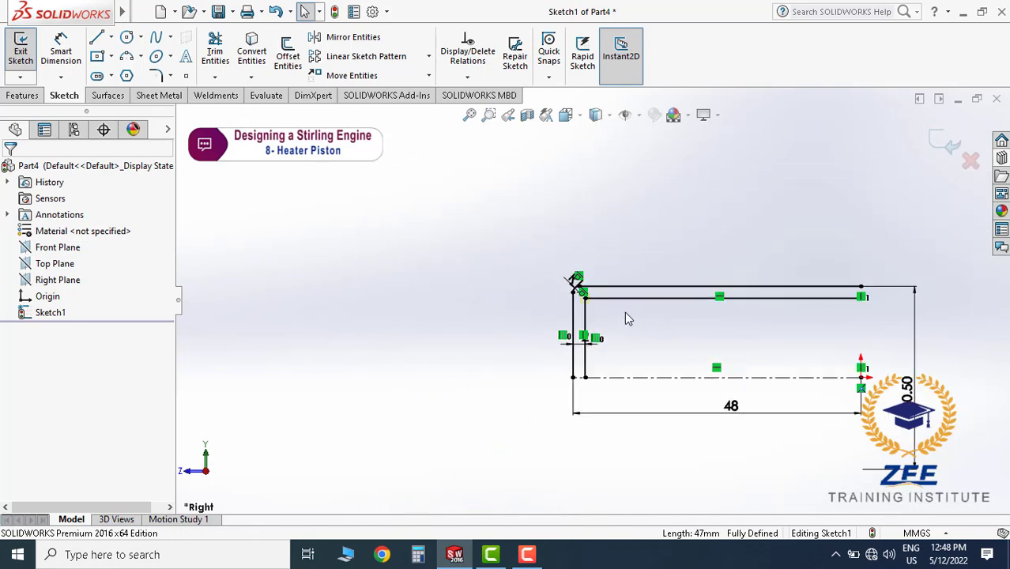
scroll(638, 315, up, 4)
scroll(681, 323, down, 5)
scroll(695, 324, up, 2)
scroll(632, 328, down, 2)
scroll(620, 330, up, 2)
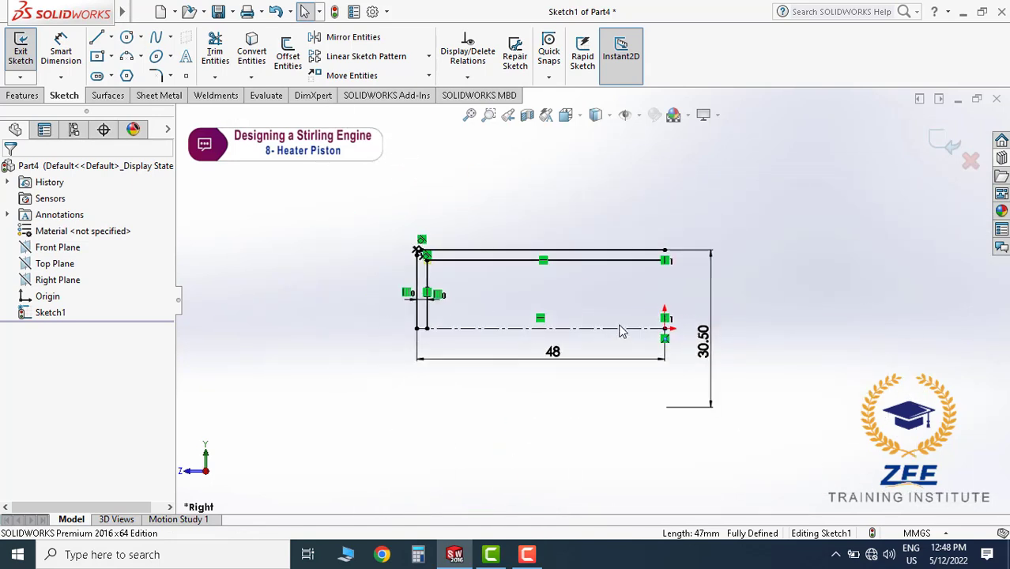
scroll(622, 331, down, 1)
scroll(629, 309, down, 1)
click(97, 37)
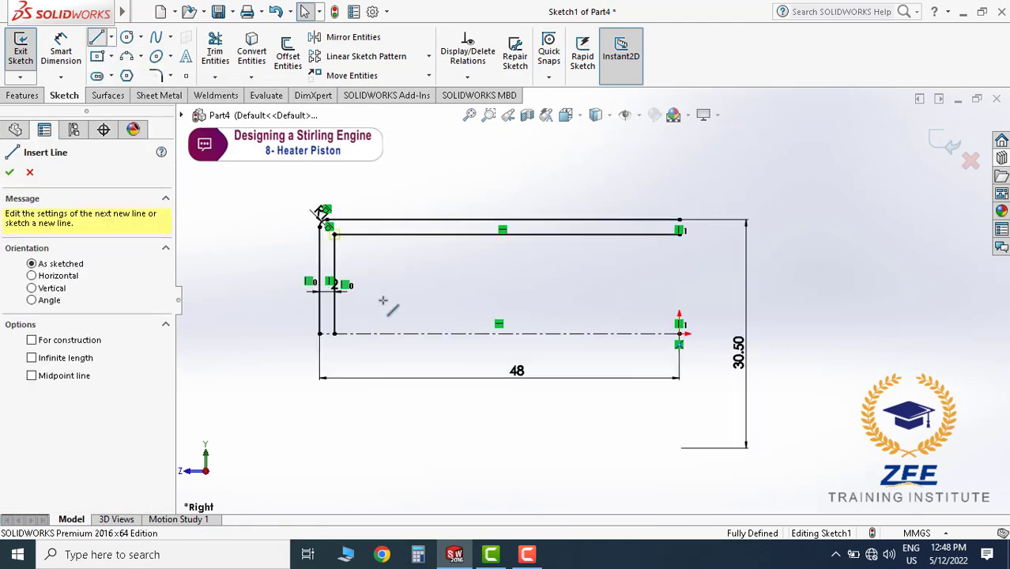
scroll(332, 306, down, 2)
click(336, 347)
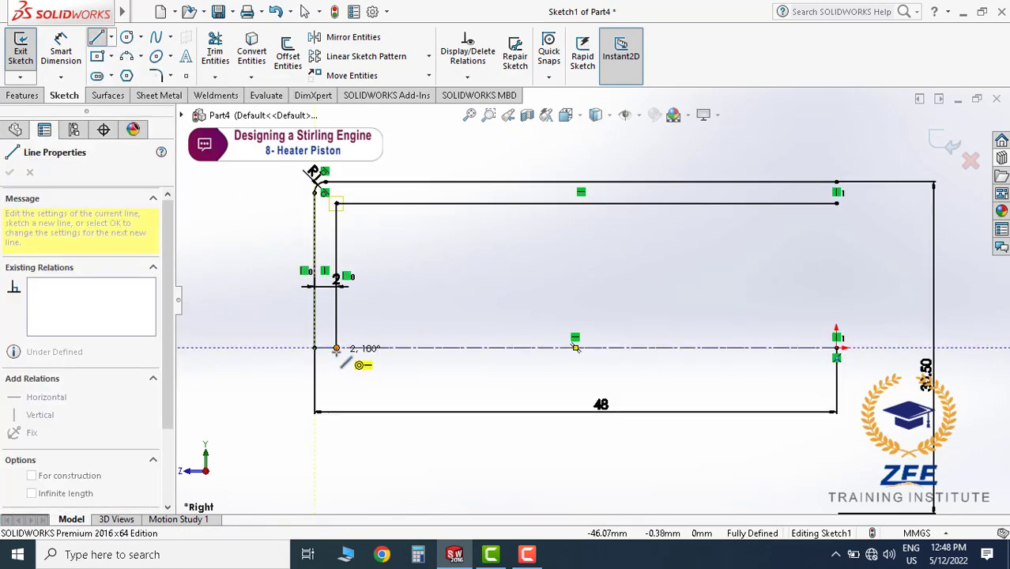
click(335, 348)
scroll(591, 297, up, 1)
scroll(754, 237, down, 2)
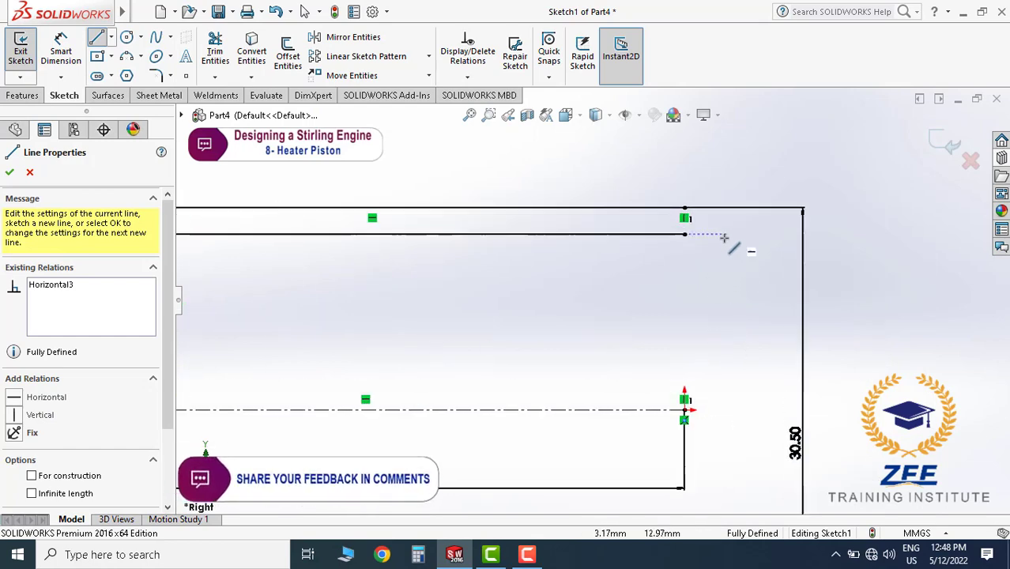
scroll(723, 237, down, 2)
key(Escape)
- Draw a vertical line joining the open ends of the two upper horizontal lines above the origin
click(97, 37)
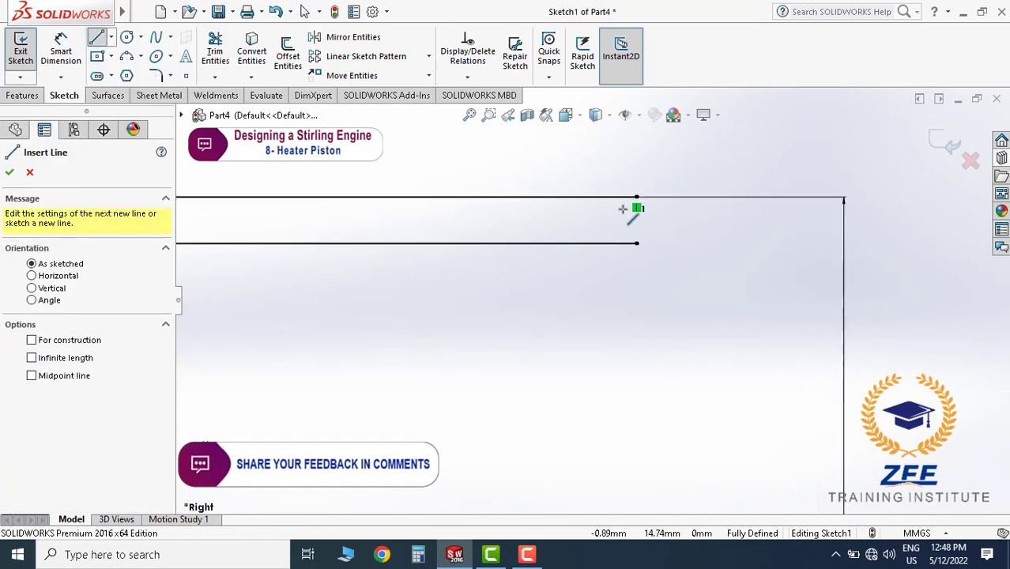
drag(636, 198, 635, 242)
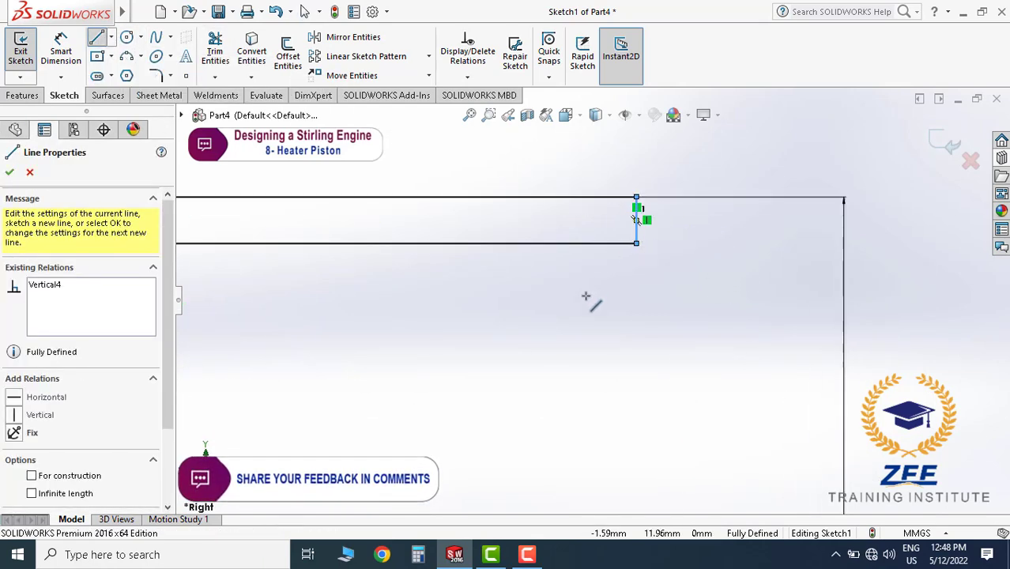
scroll(586, 297, up, 2)
key(Escape)
scroll(534, 346, up, 1)
scroll(559, 351, down, 2)
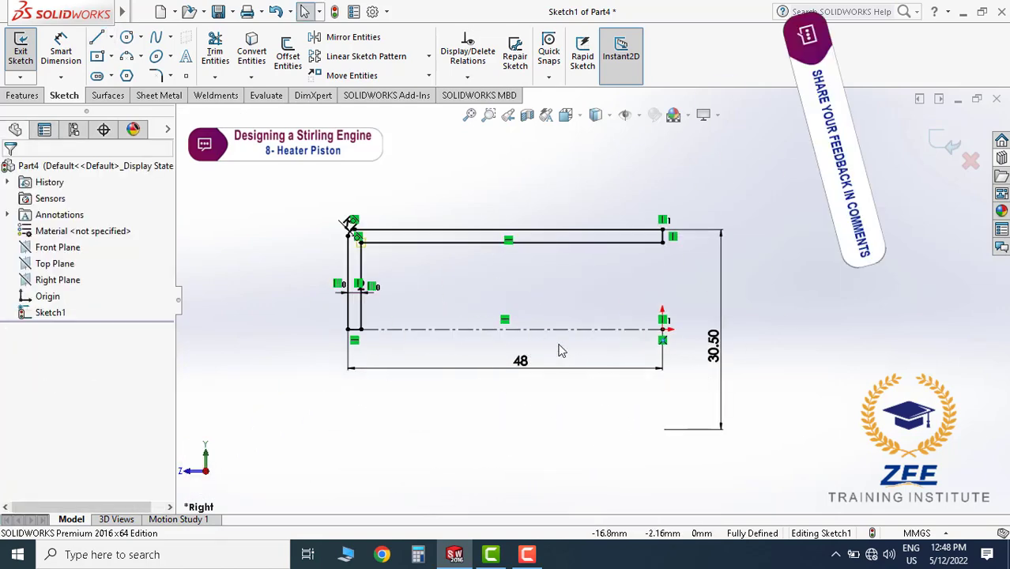
- Revolve the closed wall profile 360 degrees about the horizontal centerline
scroll(559, 350, up, 2)
scroll(549, 371, down, 2)
scroll(616, 347, up, 2)
scroll(617, 347, down, 5)
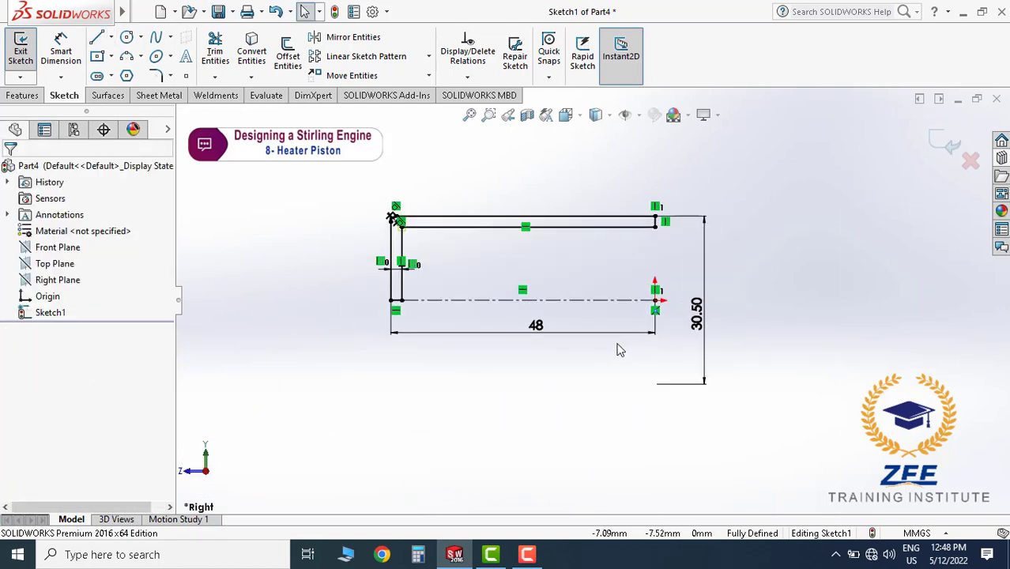
scroll(576, 275, up, 1)
scroll(575, 279, down, 1)
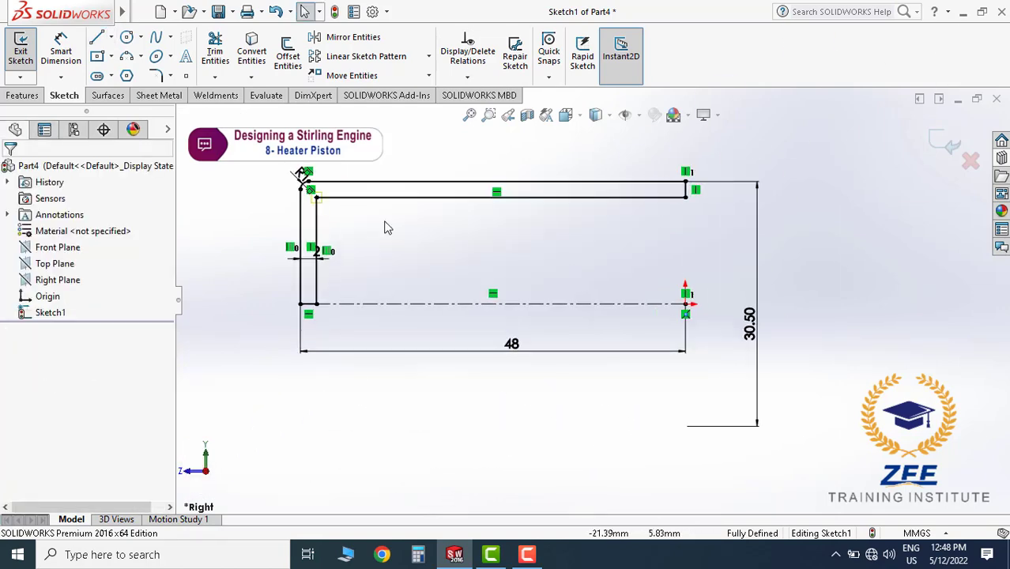
click(24, 96)
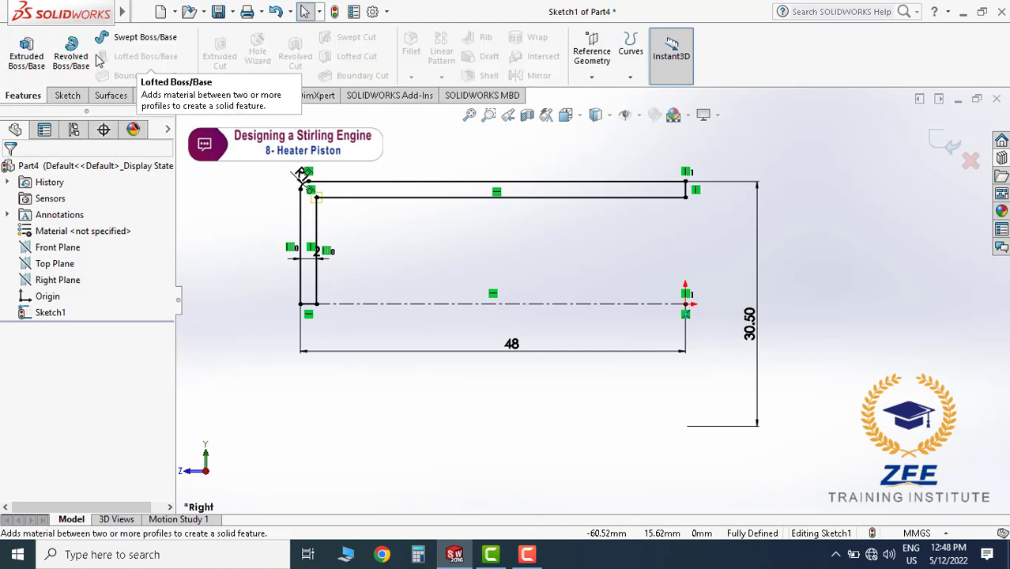
click(71, 53)
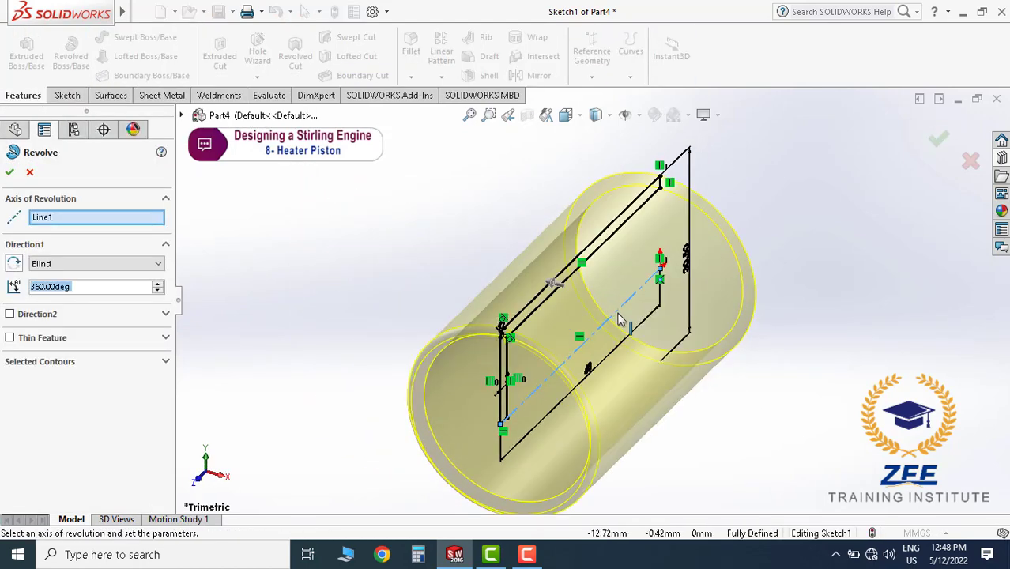
click(616, 310)
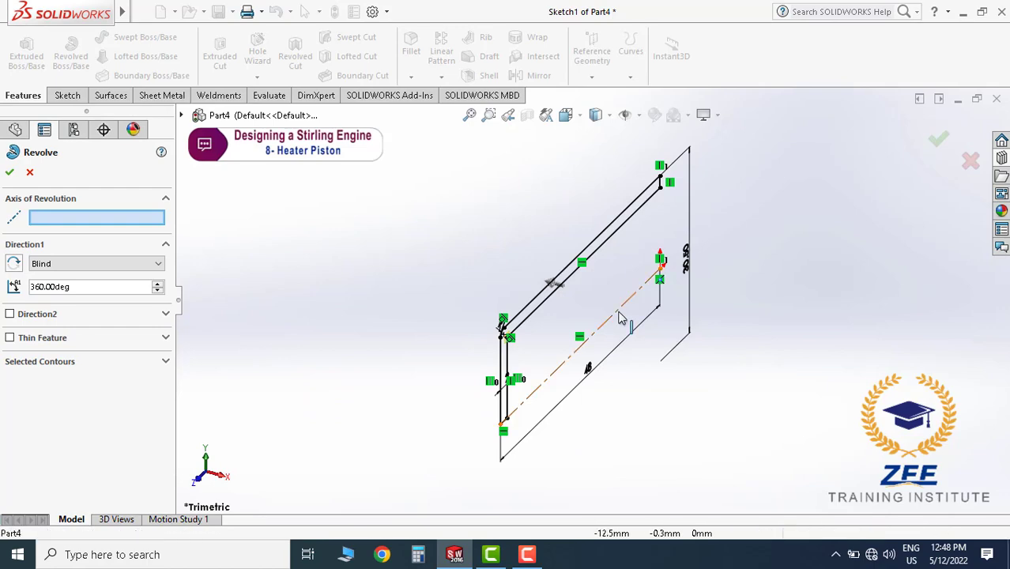
click(622, 316)
middle_drag(626, 316, 620, 383)
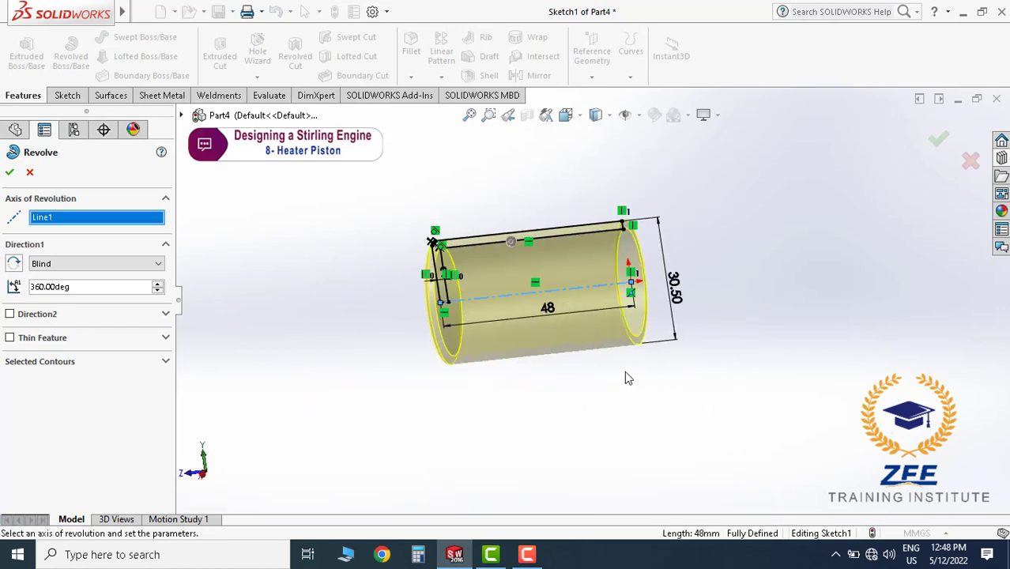
click(10, 173)
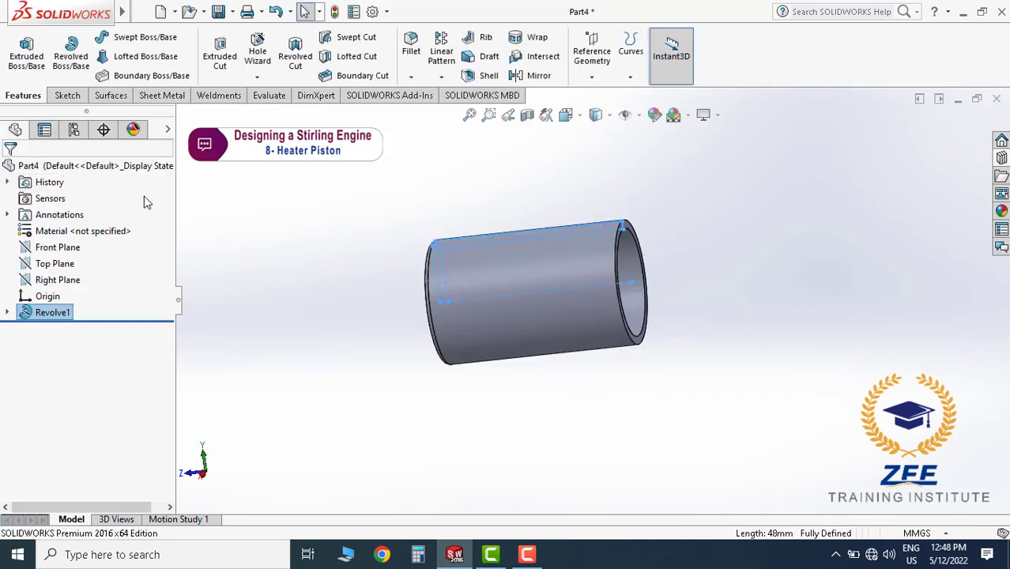
- Specify an ANSI Metric bottoming tapped hole of size M6x1.0 in the Hole Wizard
click(699, 378)
middle_drag(463, 347, 550, 347)
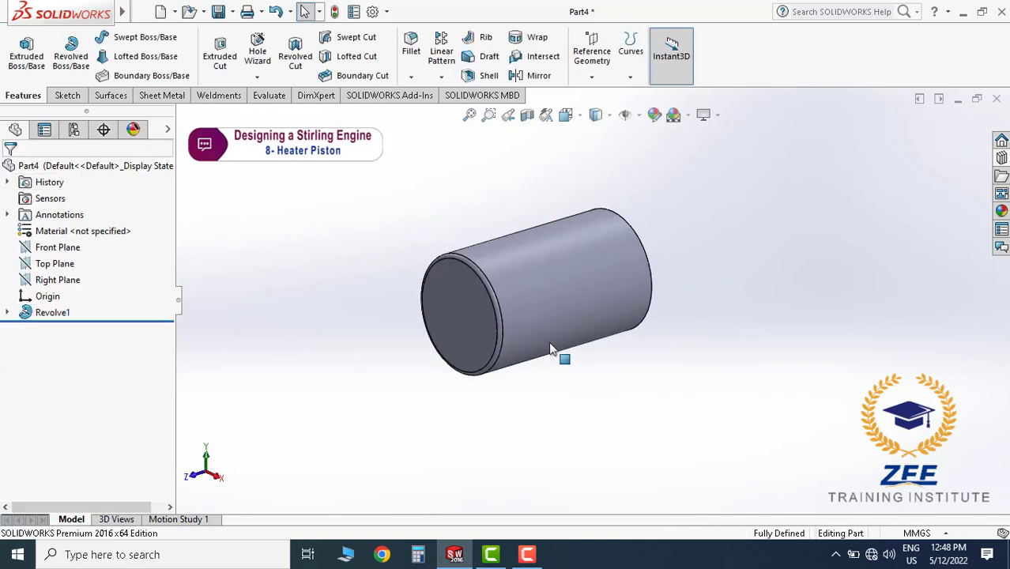
middle_drag(545, 309, 581, 294)
click(257, 49)
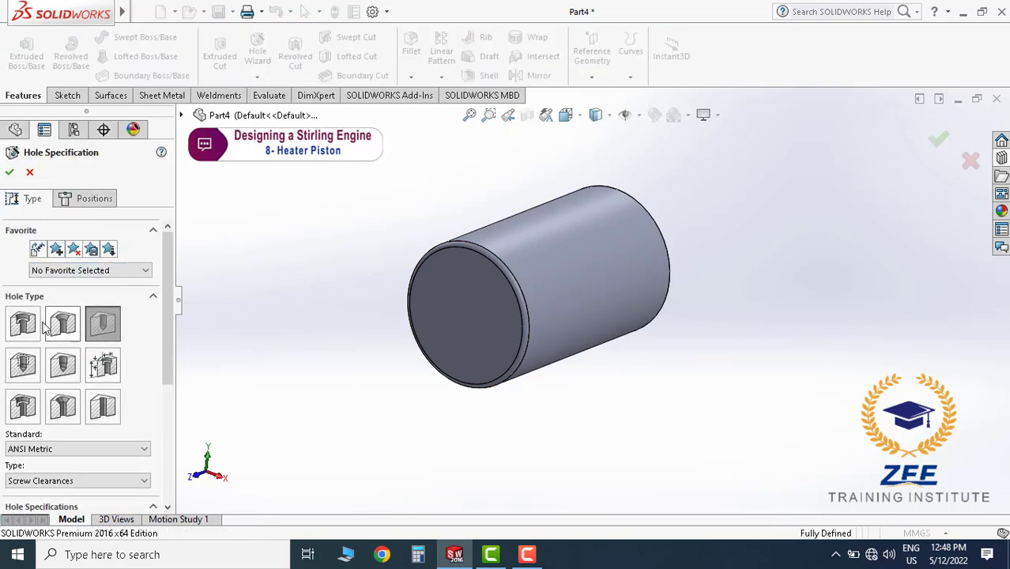
click(22, 364)
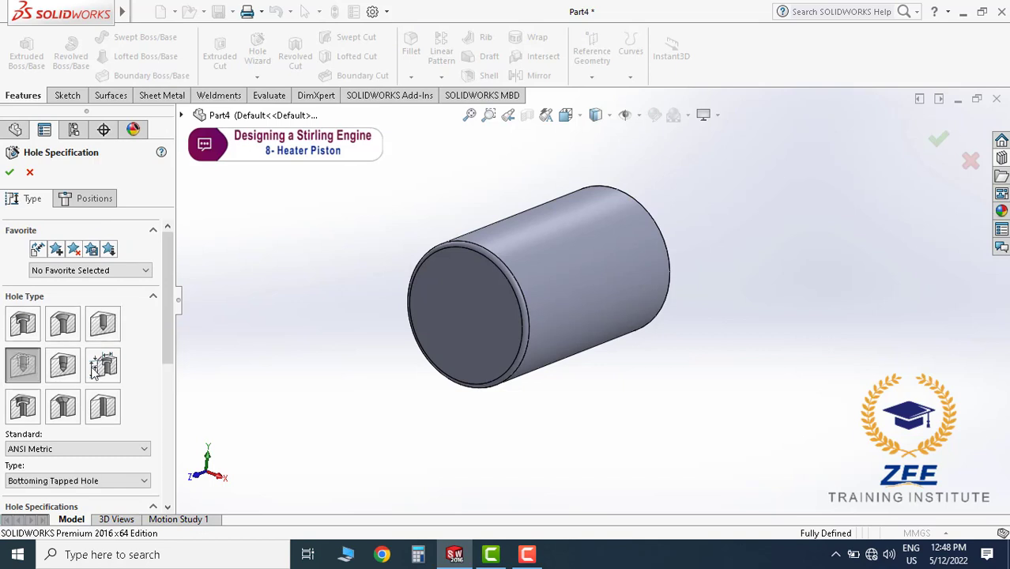
scroll(165, 337, down, 1)
drag(165, 336, 167, 380)
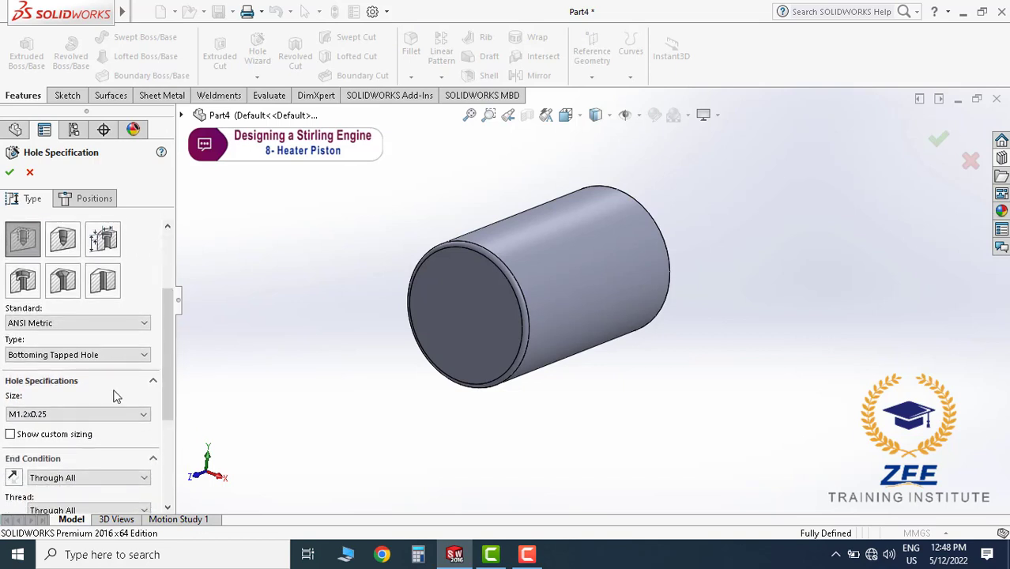
click(65, 415)
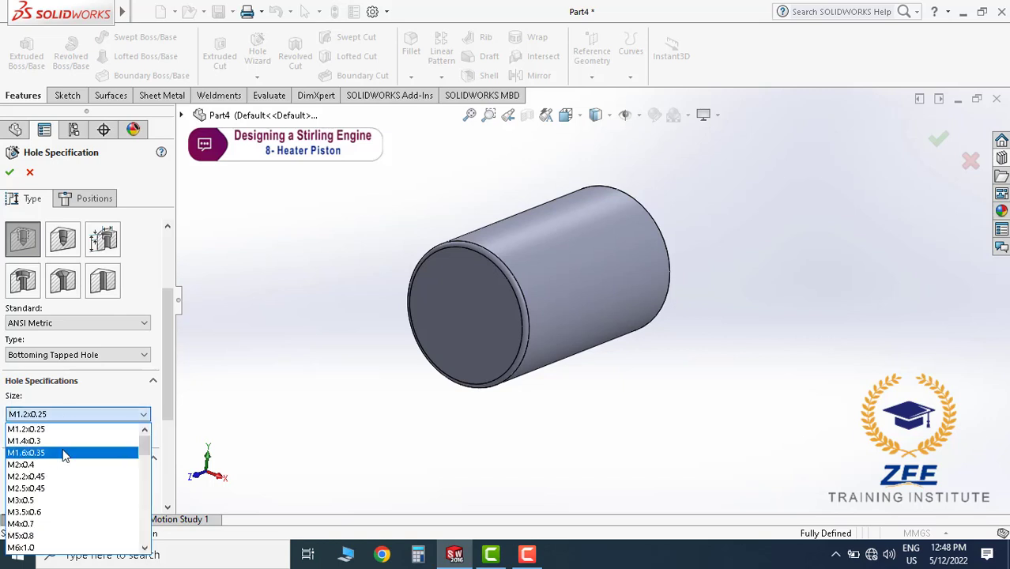
click(38, 546)
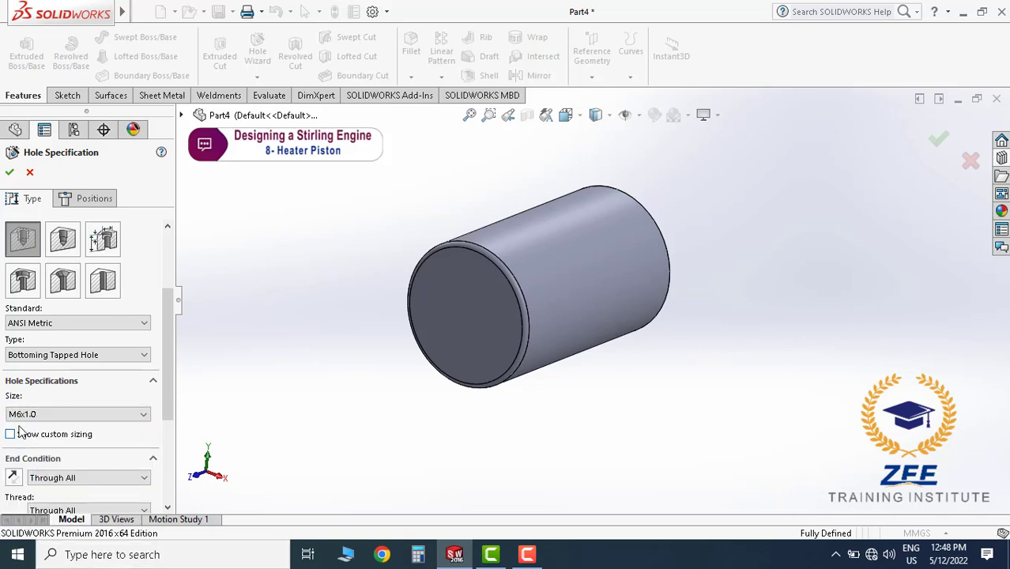
scroll(168, 416, down, 3)
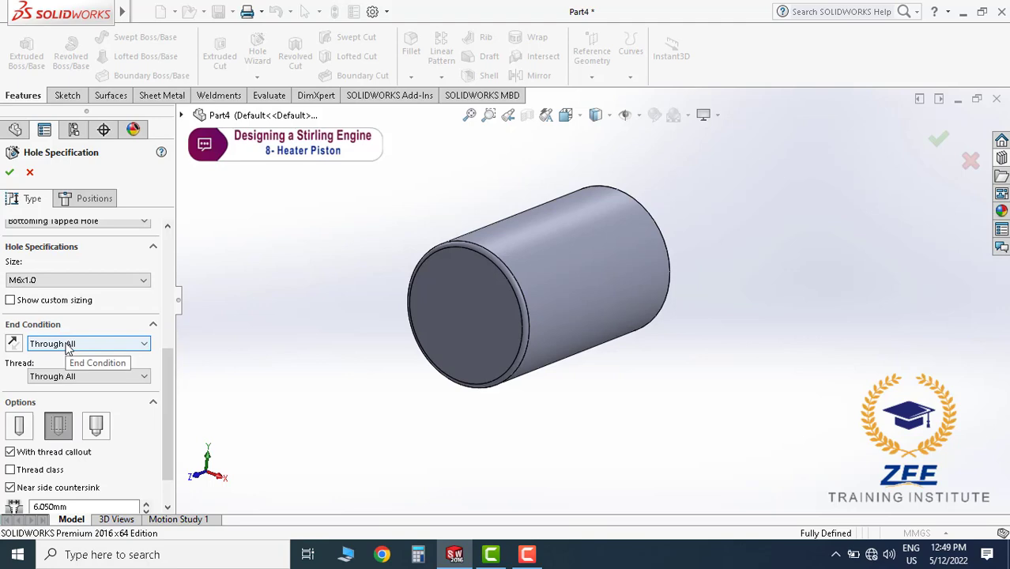
- Place the tapped hole on the piston's closed end face, centered on the origin, and create it
click(89, 201)
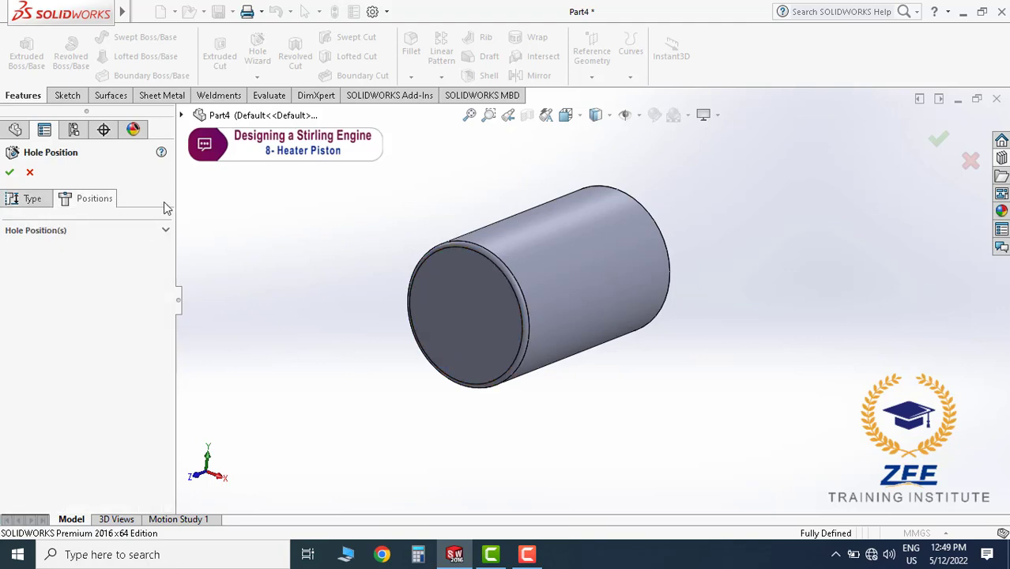
click(500, 302)
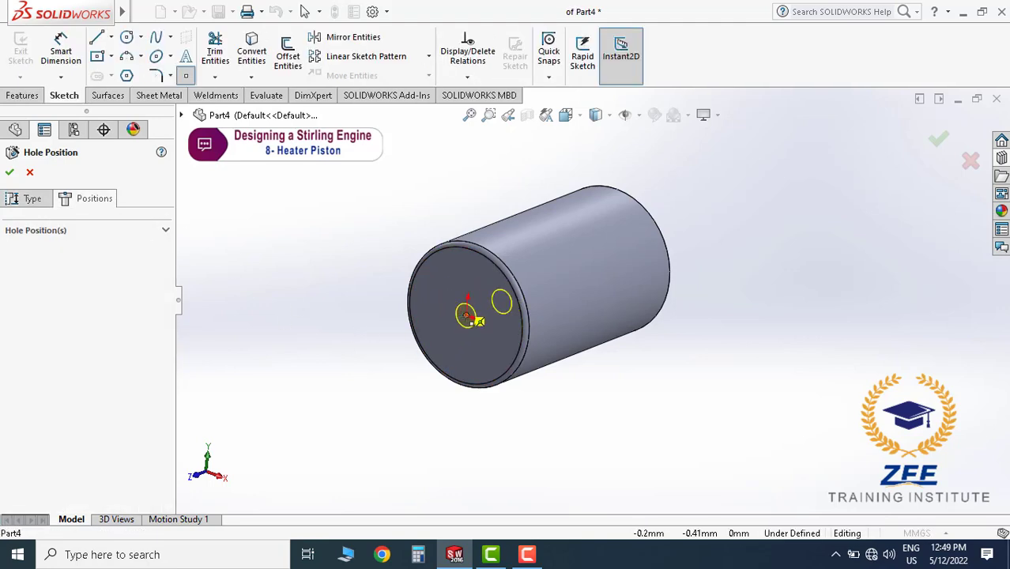
click(566, 114)
click(653, 208)
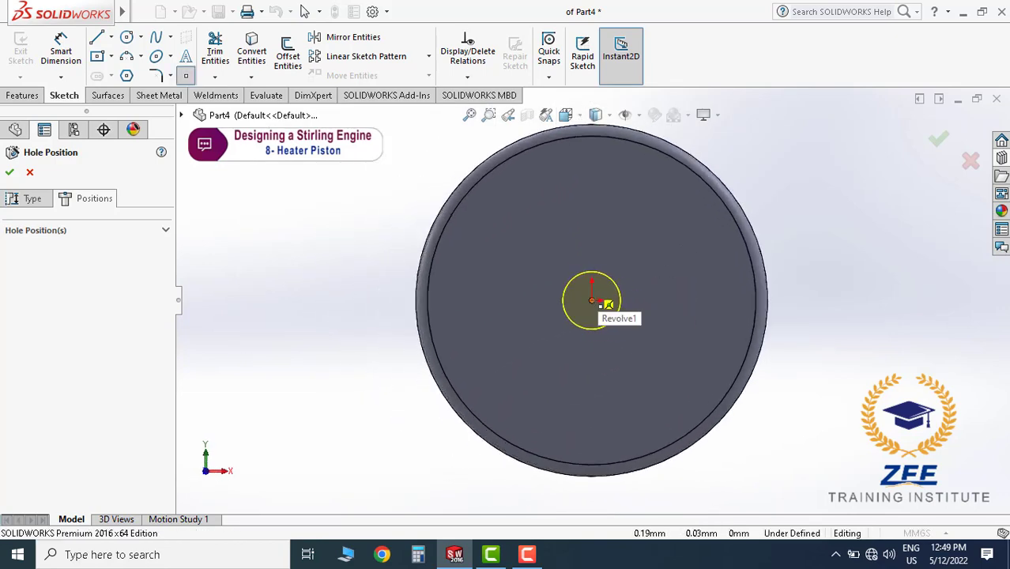
click(598, 303)
click(10, 172)
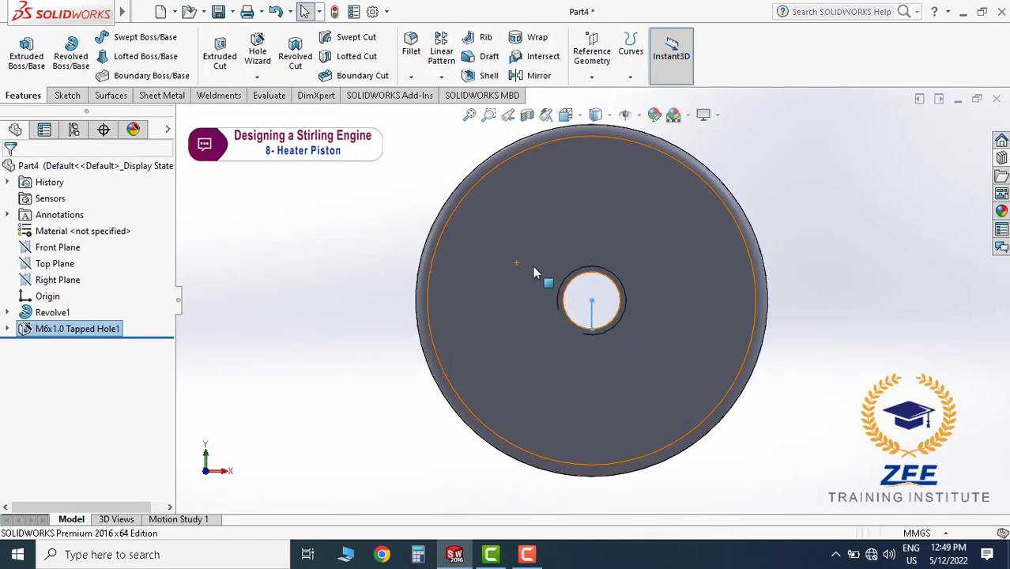
scroll(569, 276, up, 3)
click(761, 365)
middle_drag(761, 365, 549, 379)
scroll(635, 314, up, 3)
scroll(633, 313, down, 3)
mouse_move(510, 286)
middle_down()
mouse_move(559, 299)
mouse_move(497, 293)
middle_up()
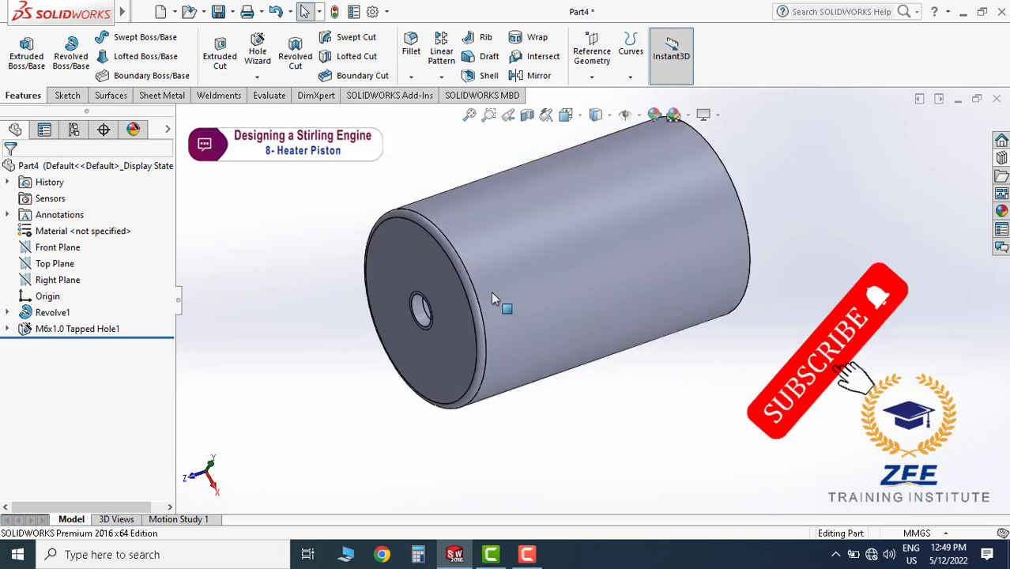
- Save the part as Zee-Heater Piston in the Stirling Engine Design folder
click(218, 11)
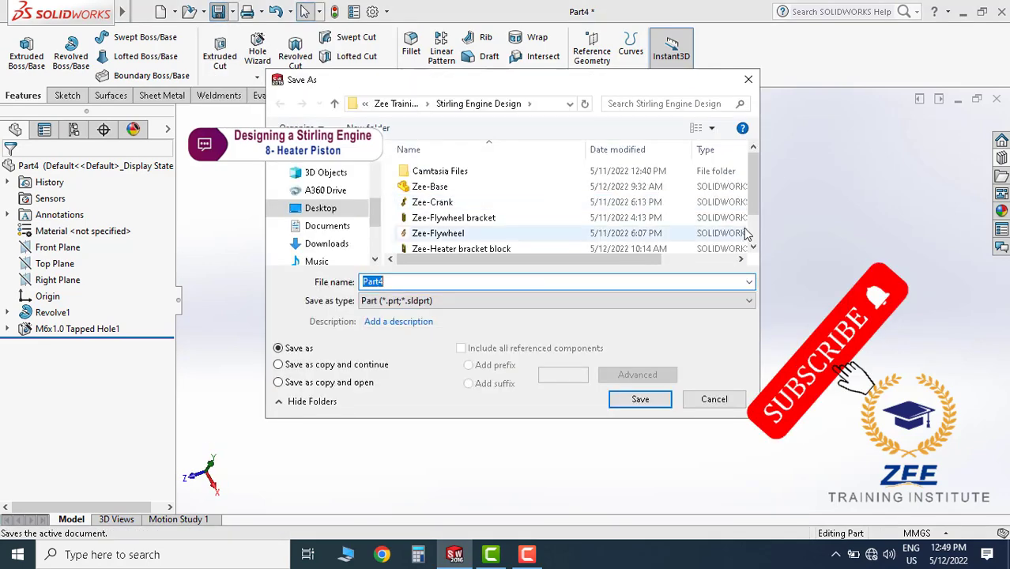
scroll(753, 195, down, 2)
click(494, 244)
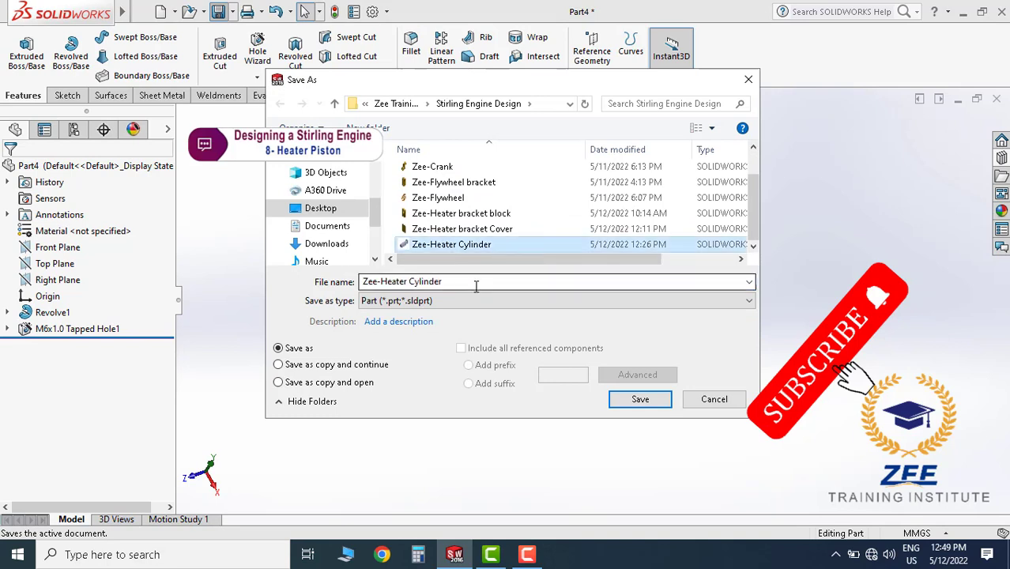
click(462, 282)
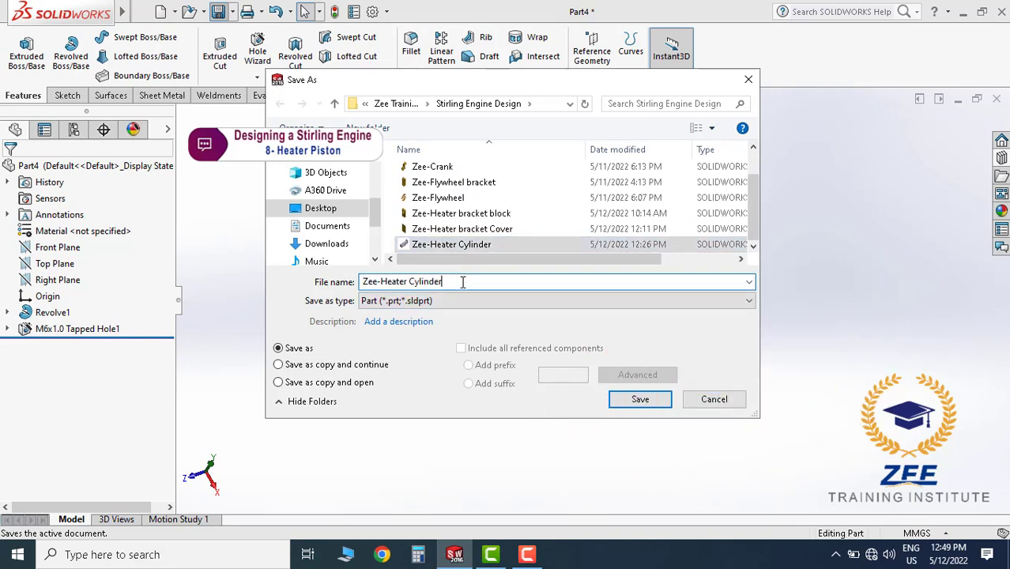
key(BackSpace)
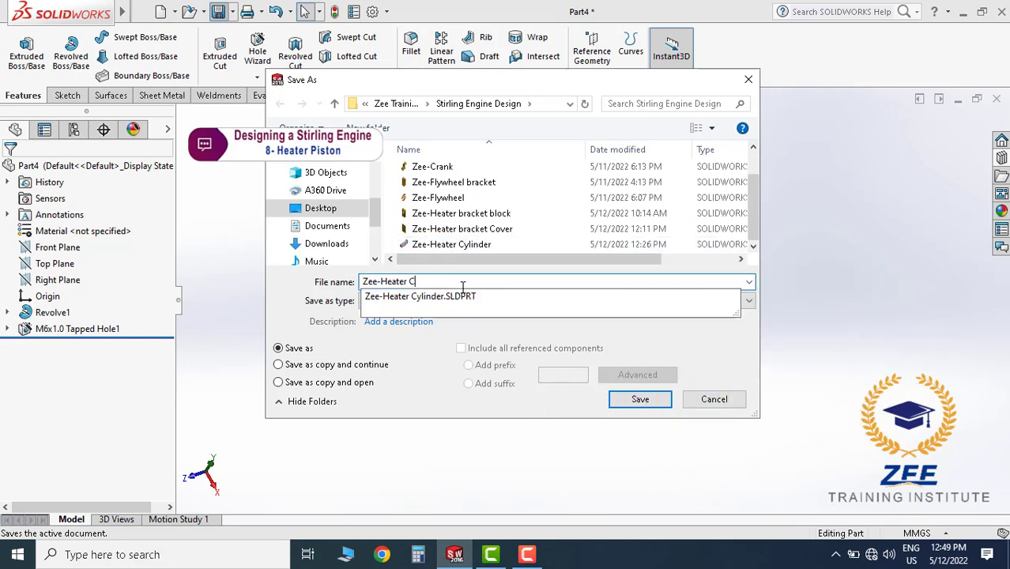
key(BackSpace)
text(Piston)
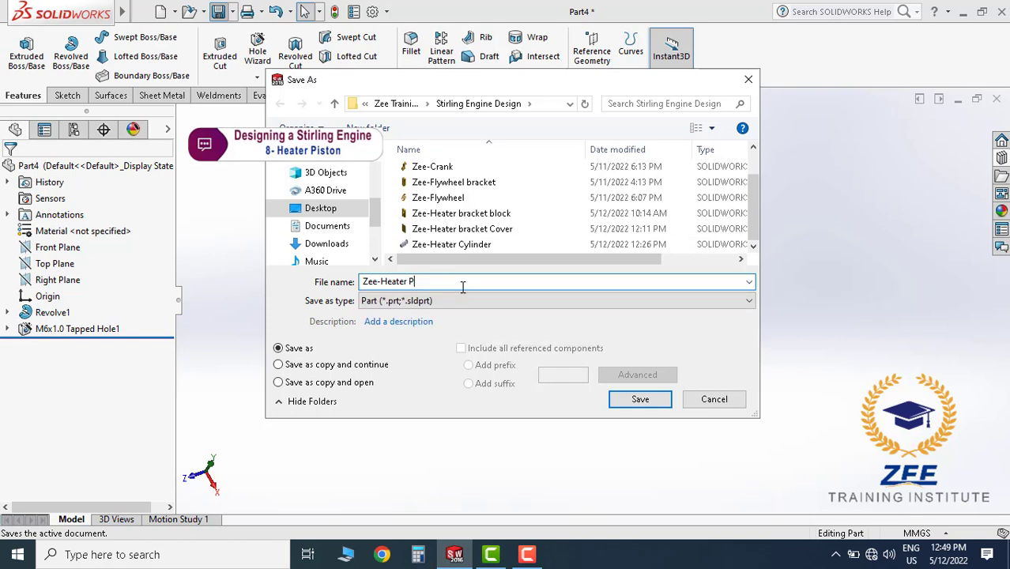